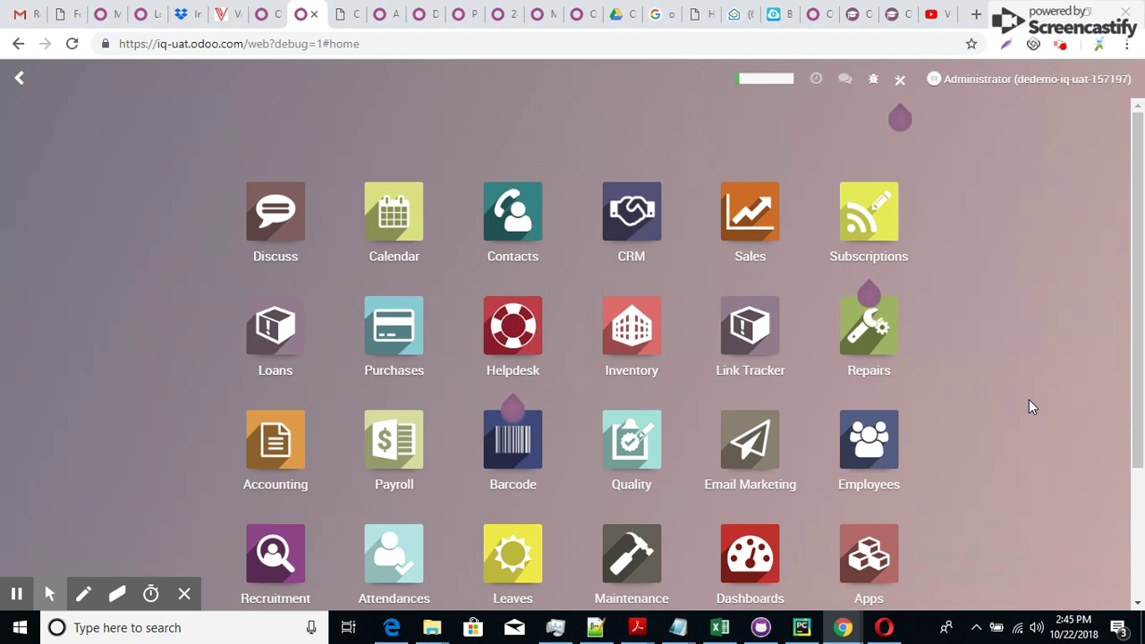
Create a new sales quotation for the customer 3M SURGICAL.
{"action": "left_click", "coordinate": [741, 211]}
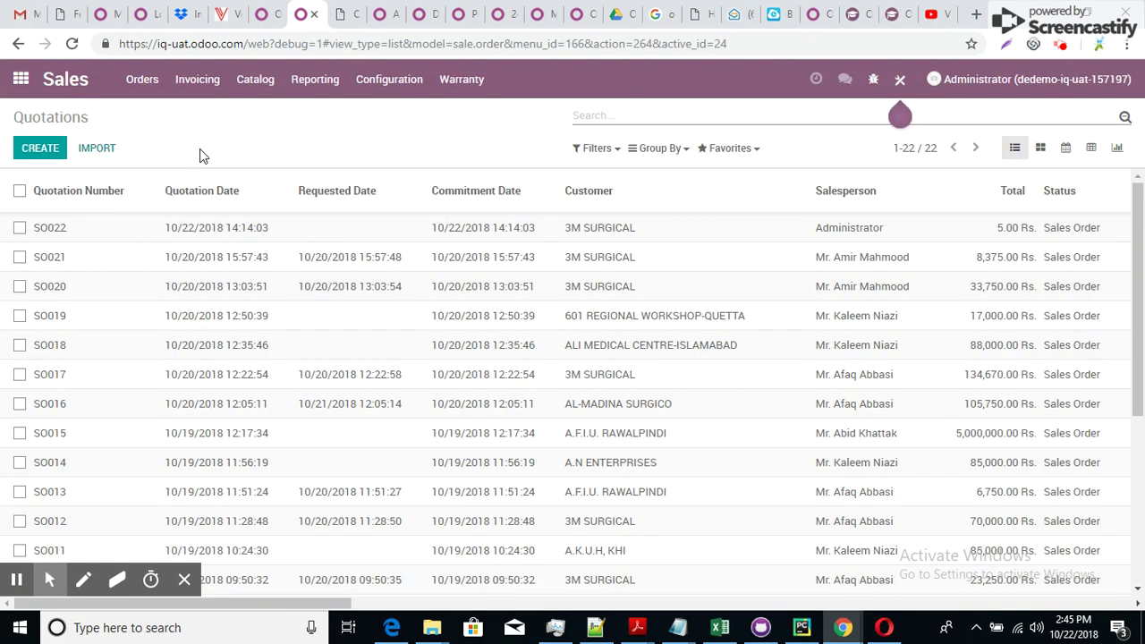
{"action": "left_click", "coordinate": [31, 152]}
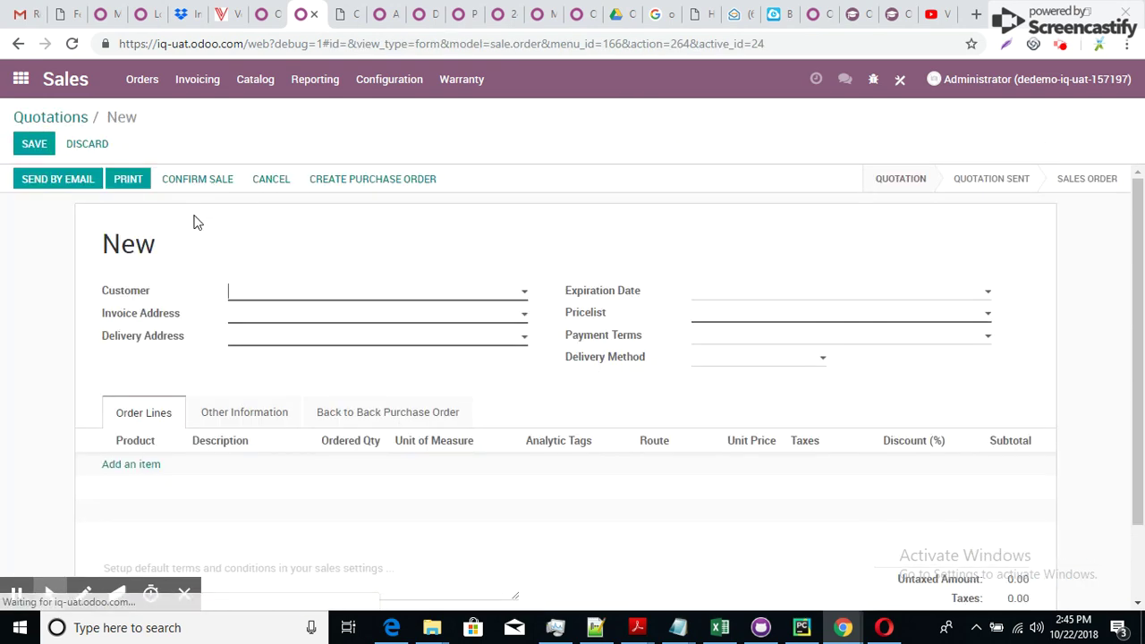
{"action": "left_click", "coordinate": [283, 299]}
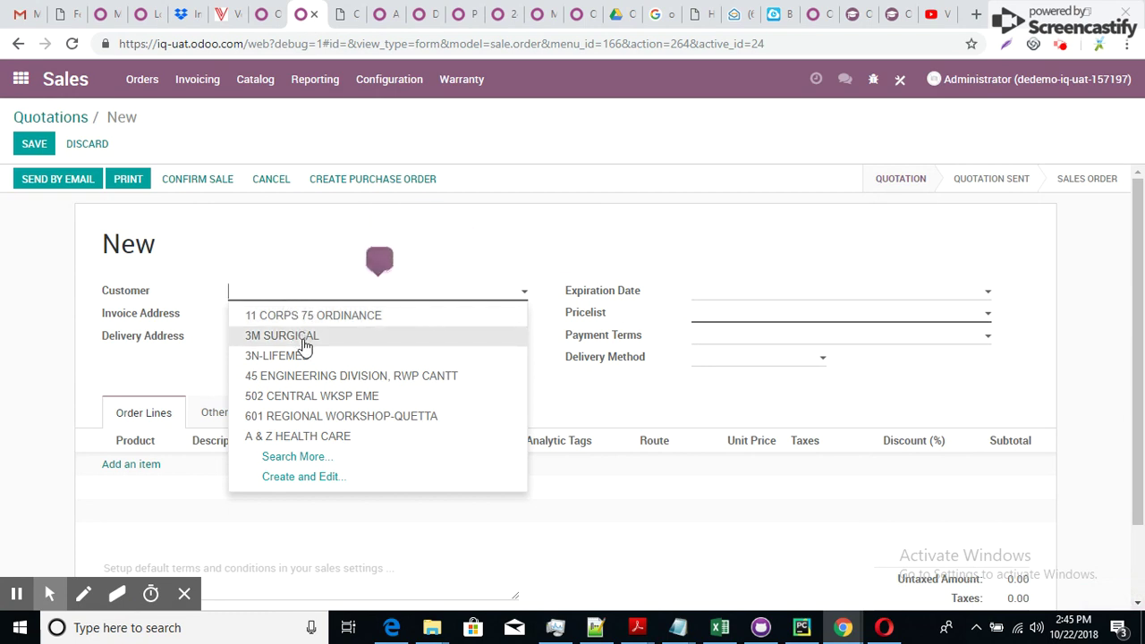
{"action": "left_click", "coordinate": [302, 337]}
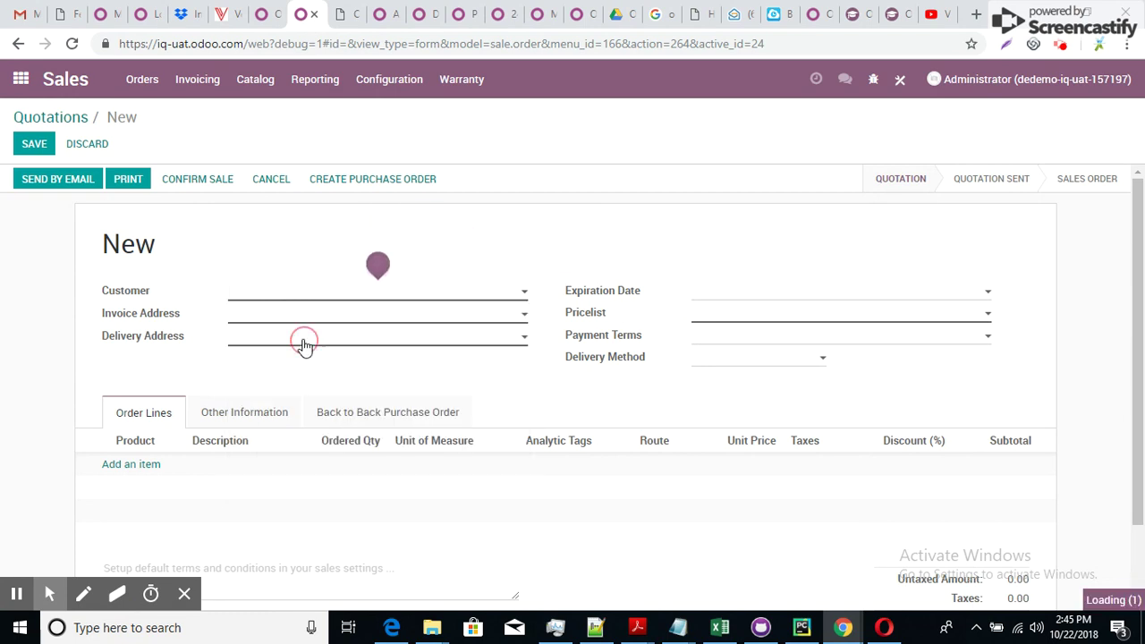
Add an order line for the product [DTA001] AP-TEM (10 x 5) 503-04, accepting the inventory notice.
{"action": "left_click", "coordinate": [141, 466]}
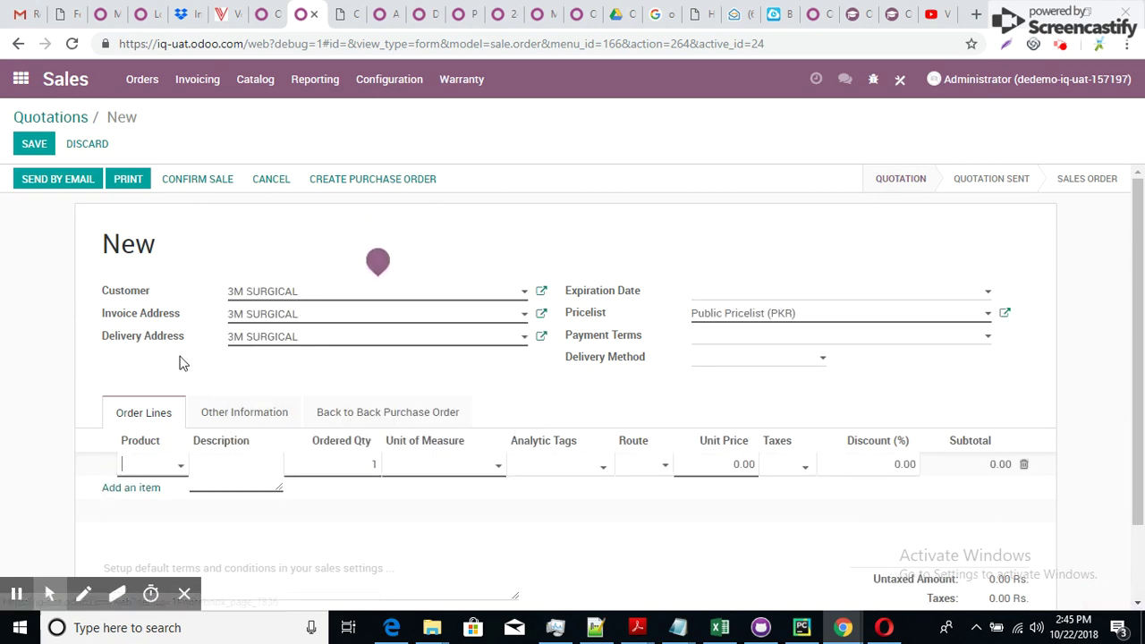
{"action": "left_click", "coordinate": [158, 465]}
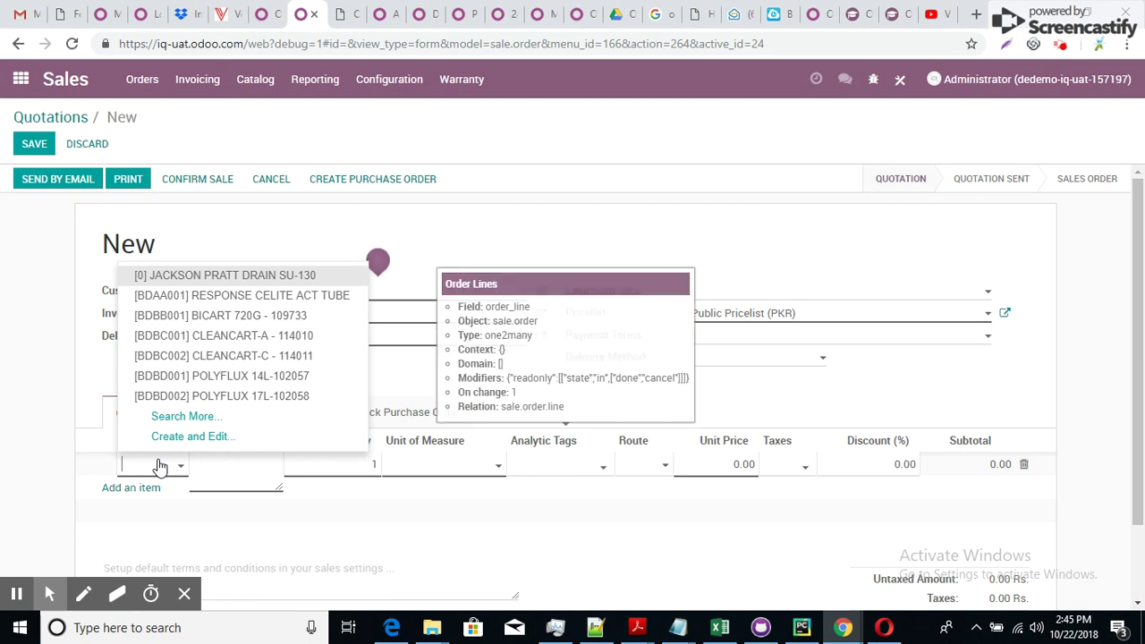
{"action": "type", "text": "DT"}
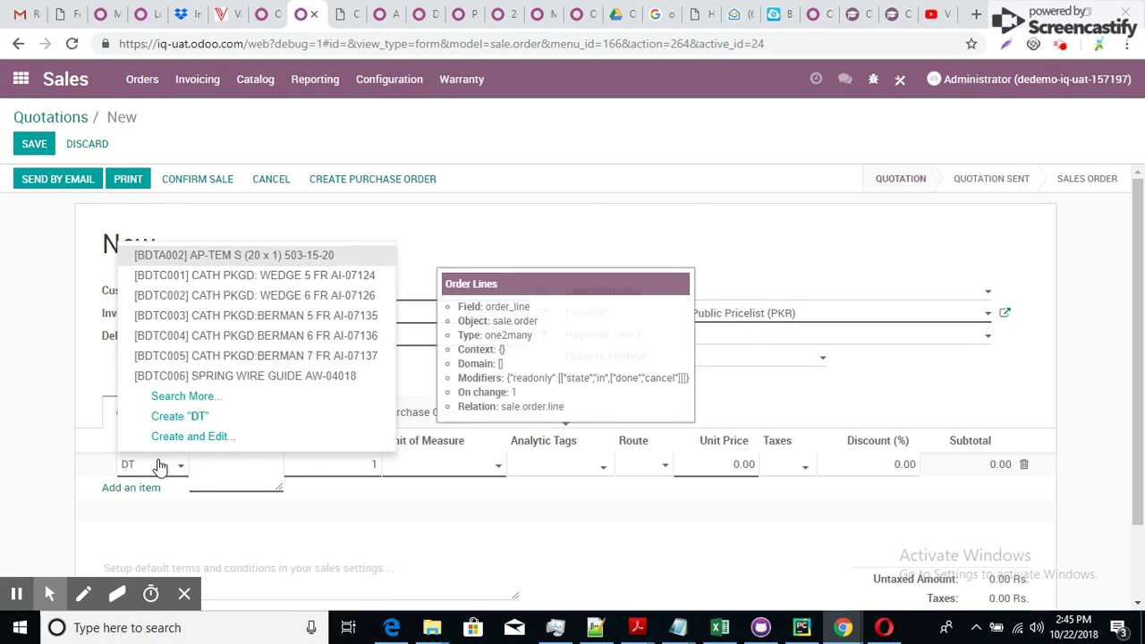
{"action": "type", "text": "A"}
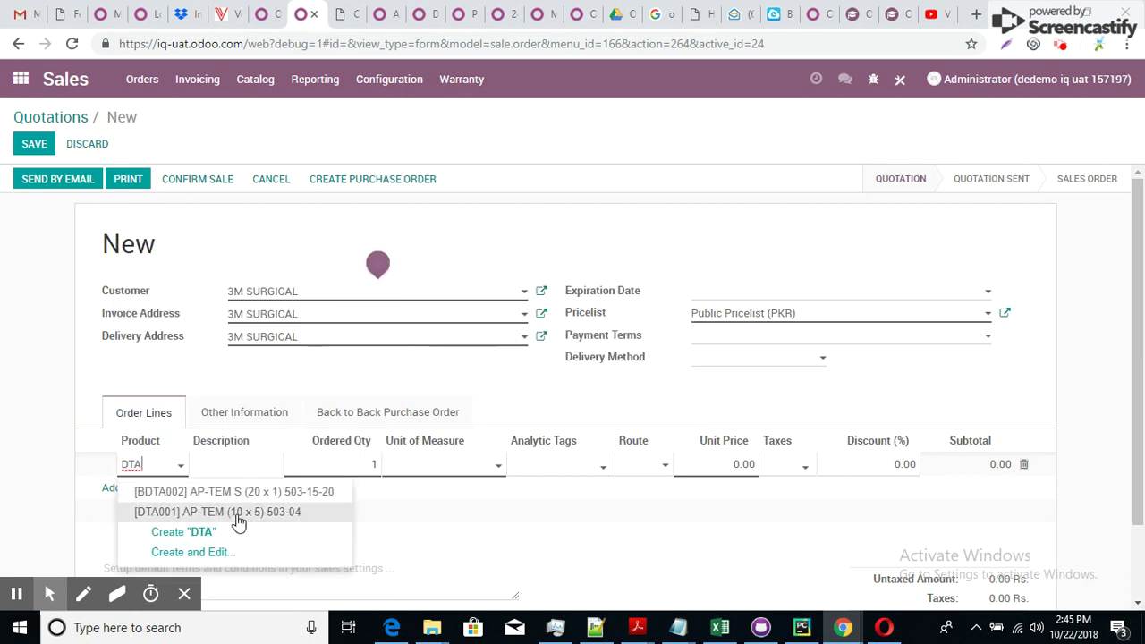
{"action": "left_click", "coordinate": [247, 526]}
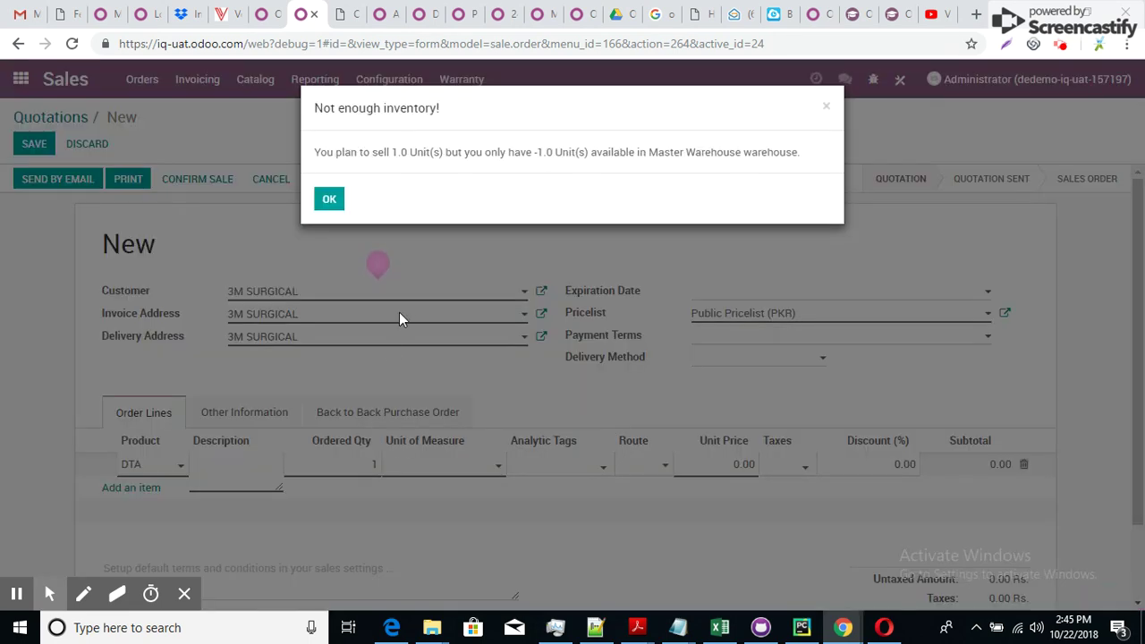
{"action": "left_click", "coordinate": [327, 199]}
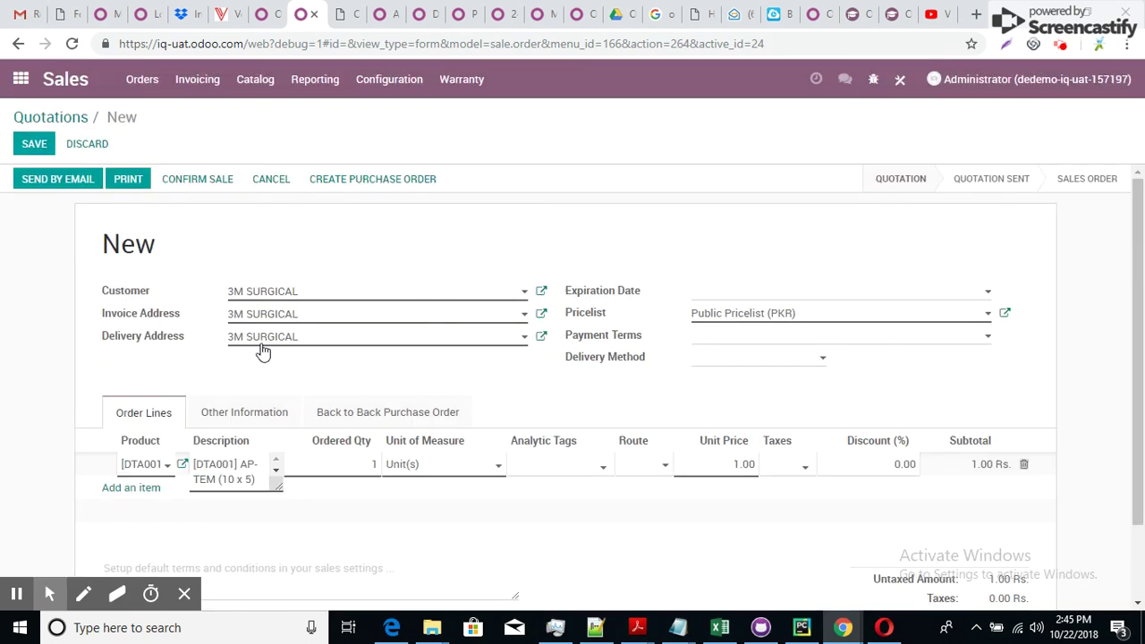
Set the AP-TEM order line's quantity to 10 and its unit price to 50,000.
{"action": "left_click", "coordinate": [334, 461]}
{"action": "type", "text": "10"}
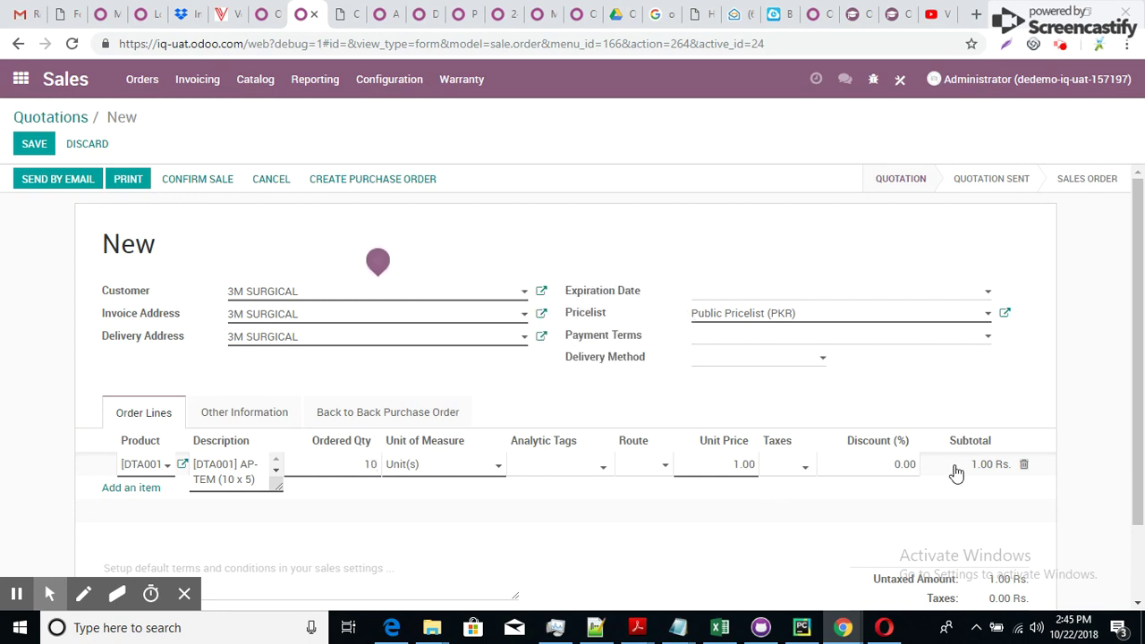
{"action": "left_click", "coordinate": [750, 463]}
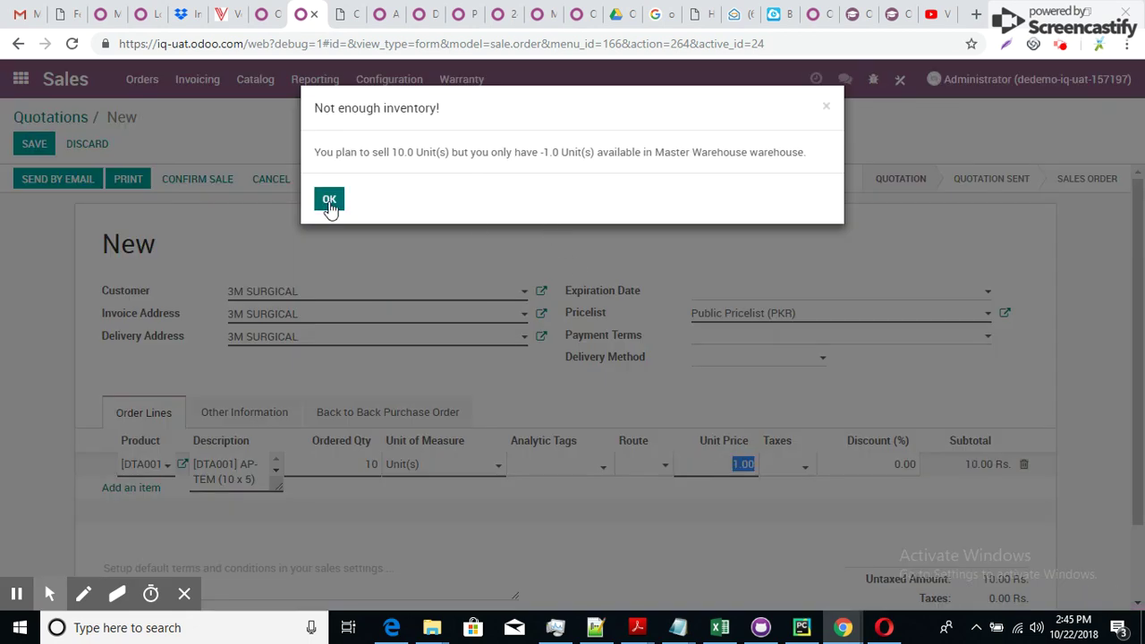
{"action": "left_click", "coordinate": [329, 200]}
{"action": "left_click", "coordinate": [723, 462]}
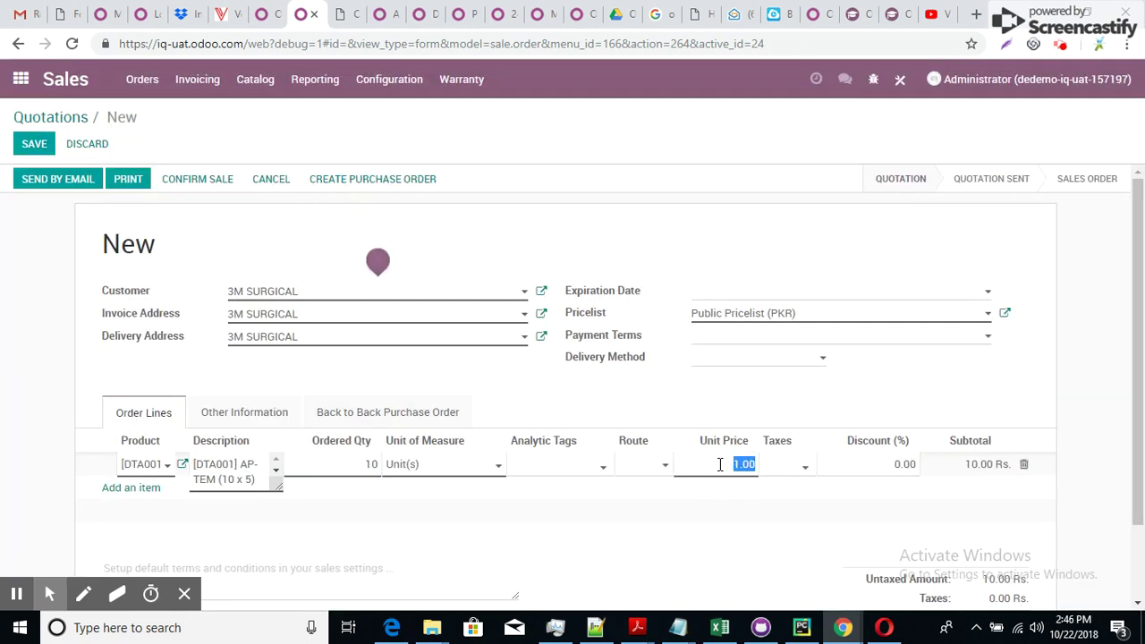
{"action": "type", "text": "50,00"}
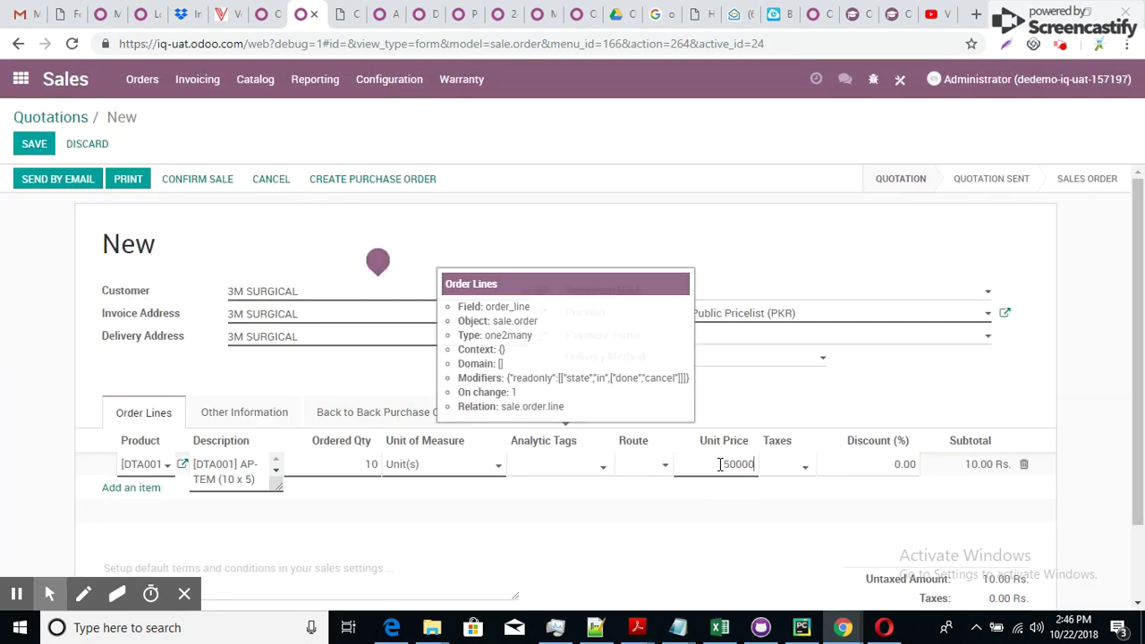
{"action": "type", "text": "0"}
{"action": "key", "text": "Return"}
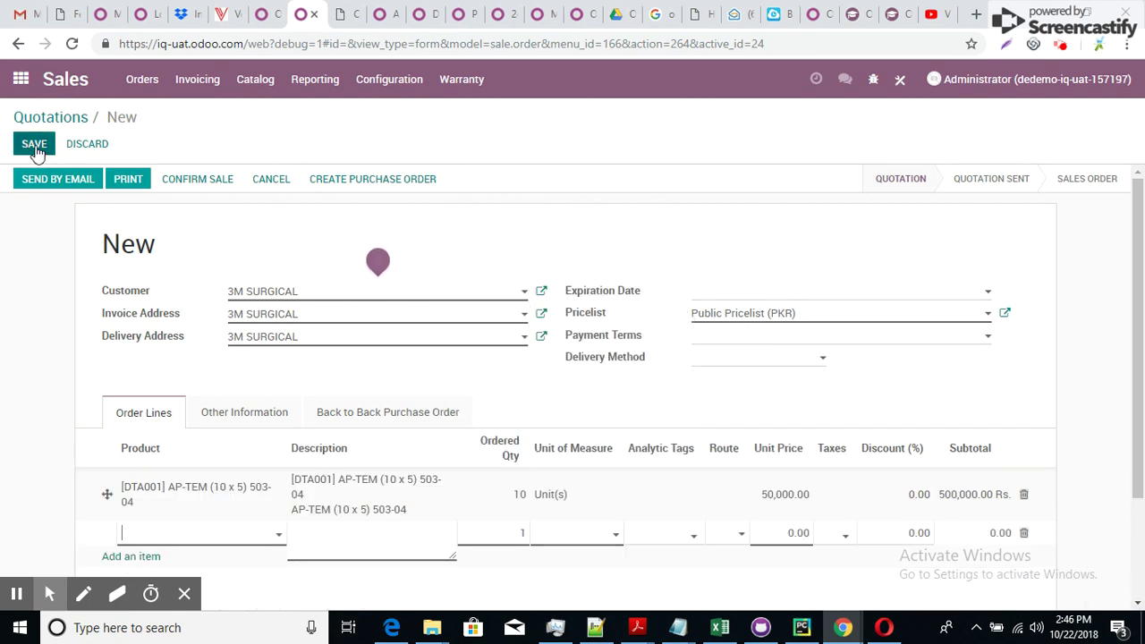
Save the 3M SURGICAL quotation and confirm the sale.
{"action": "left_click", "coordinate": [34, 145]}
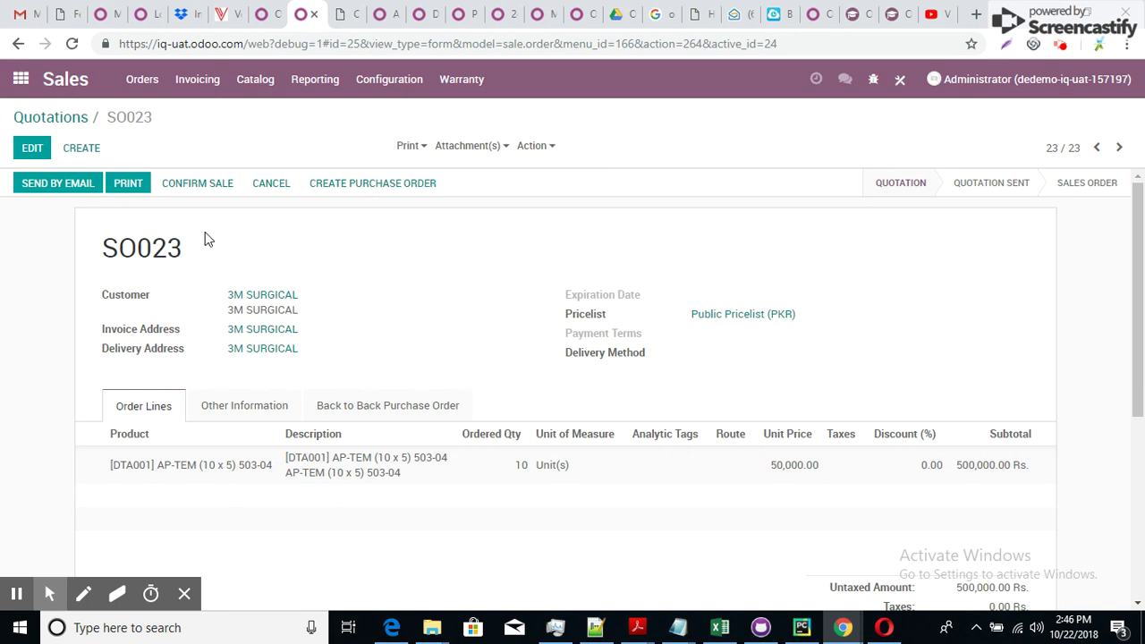
{"action": "left_click", "coordinate": [189, 185]}
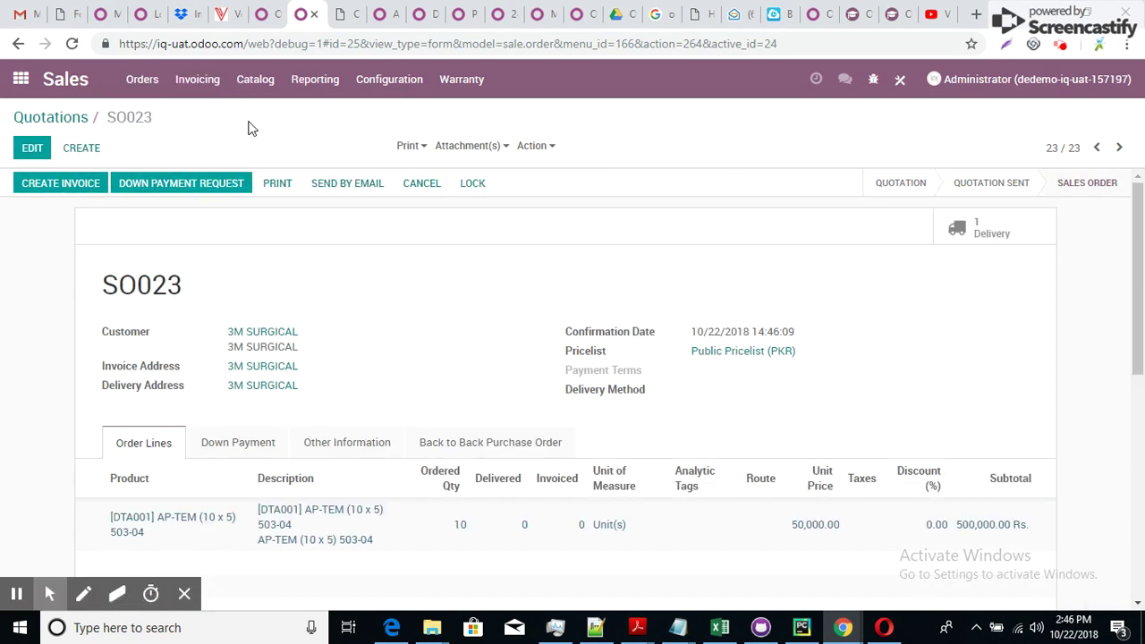
Open the new 3M SURGICAL sale's delivery from the waiting Master Warehouse delivery orders in Inventory.
{"action": "left_click", "coordinate": [21, 80]}
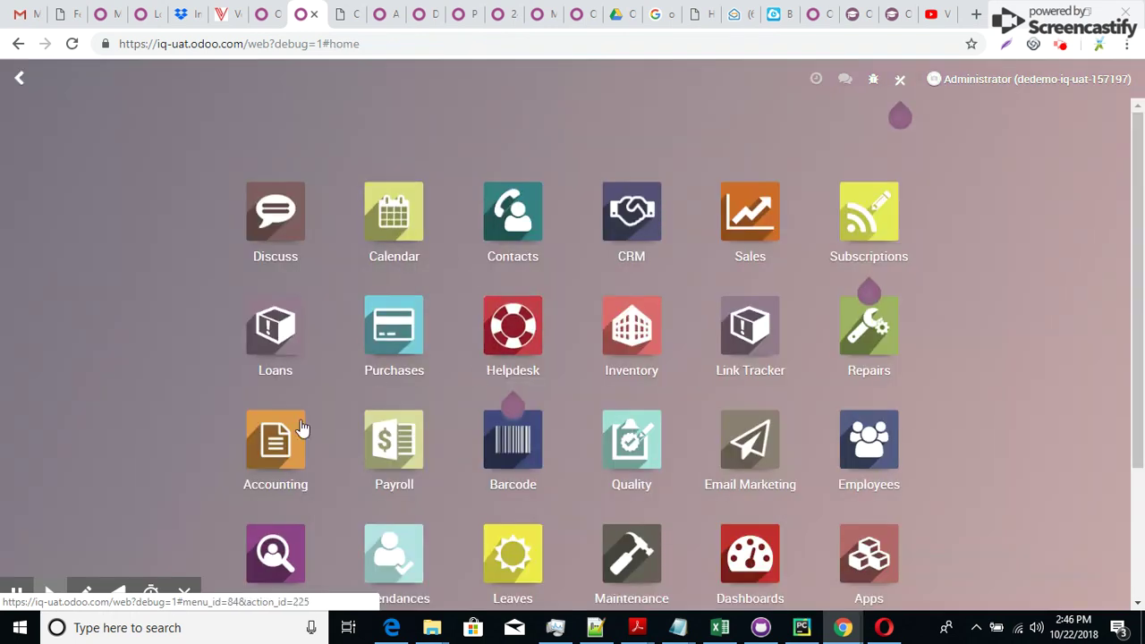
{"action": "left_click", "coordinate": [630, 324]}
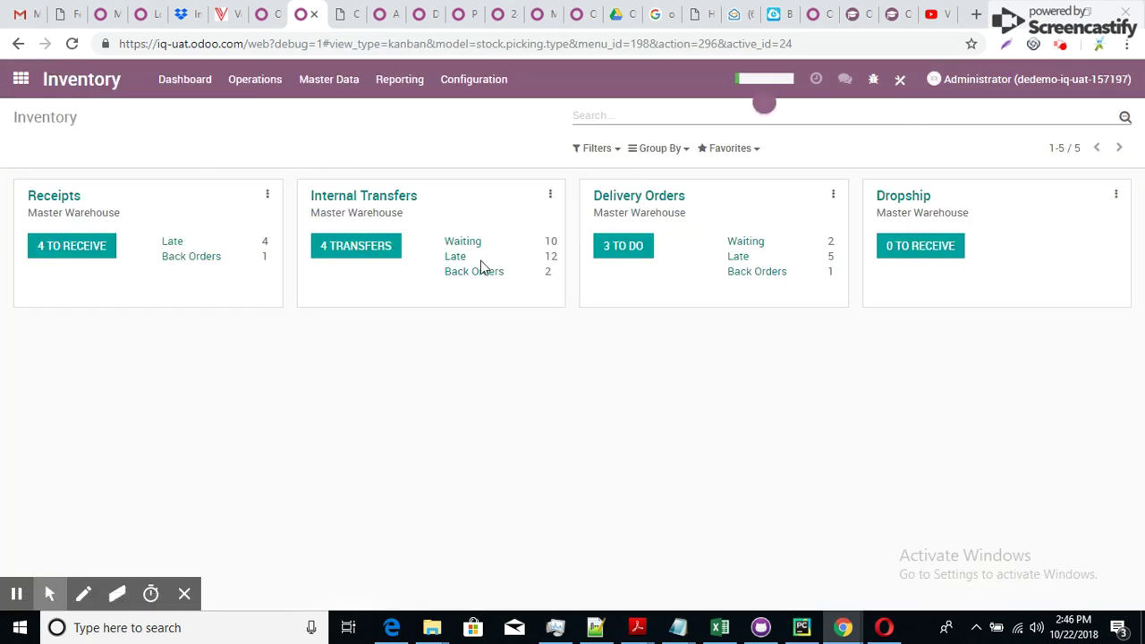
{"action": "left_click", "coordinate": [741, 243]}
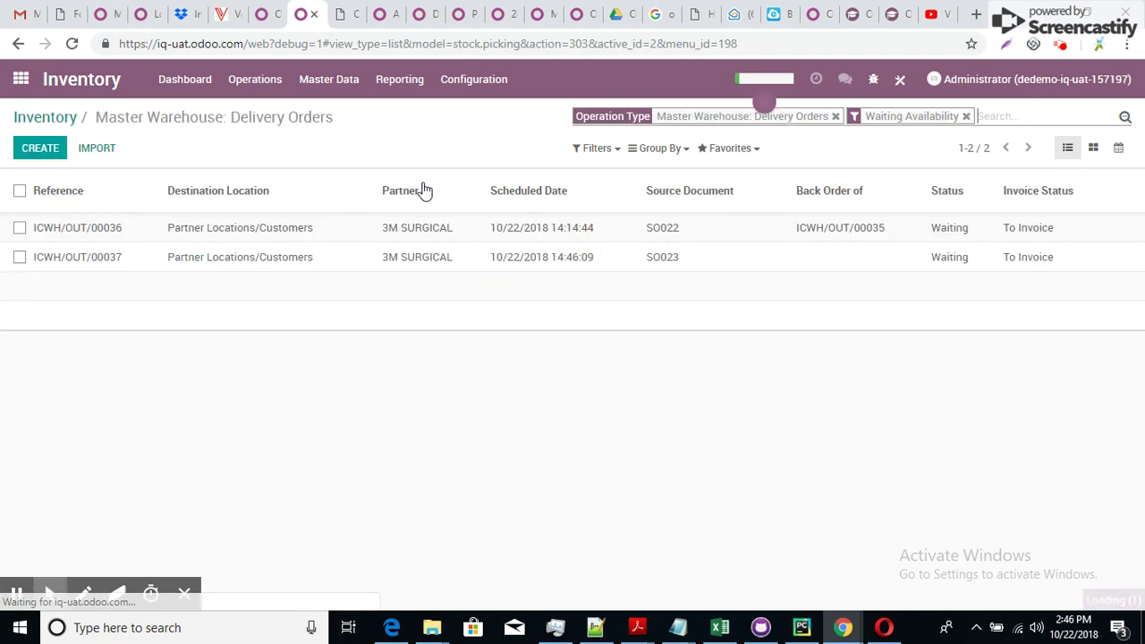
{"action": "left_click", "coordinate": [662, 261]}
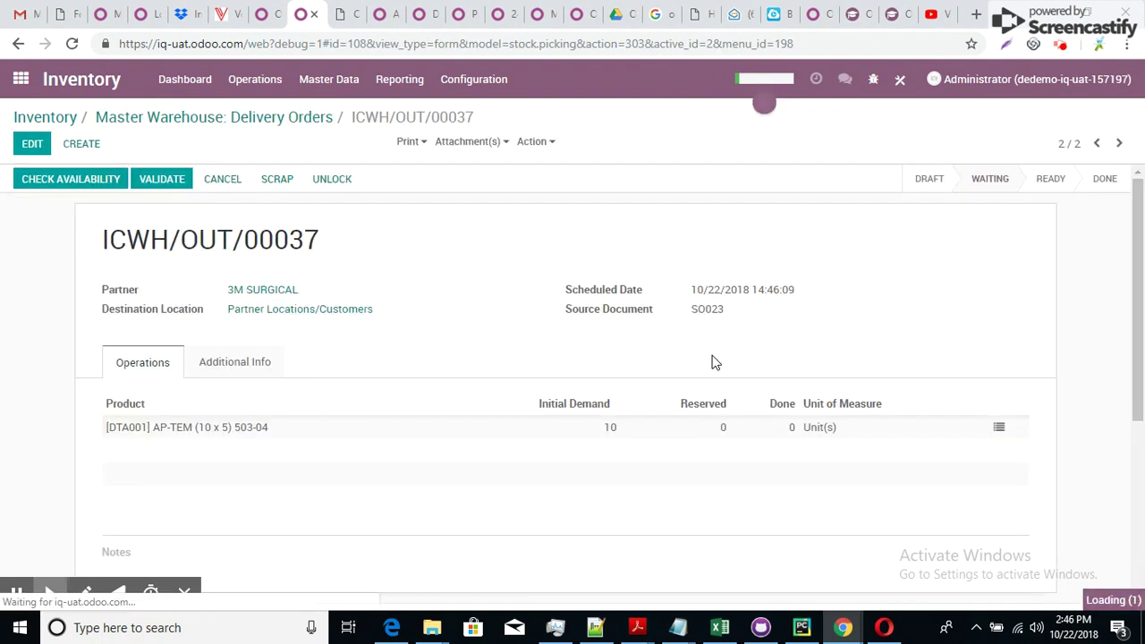
{"action": "left_click", "coordinate": [498, 342]}
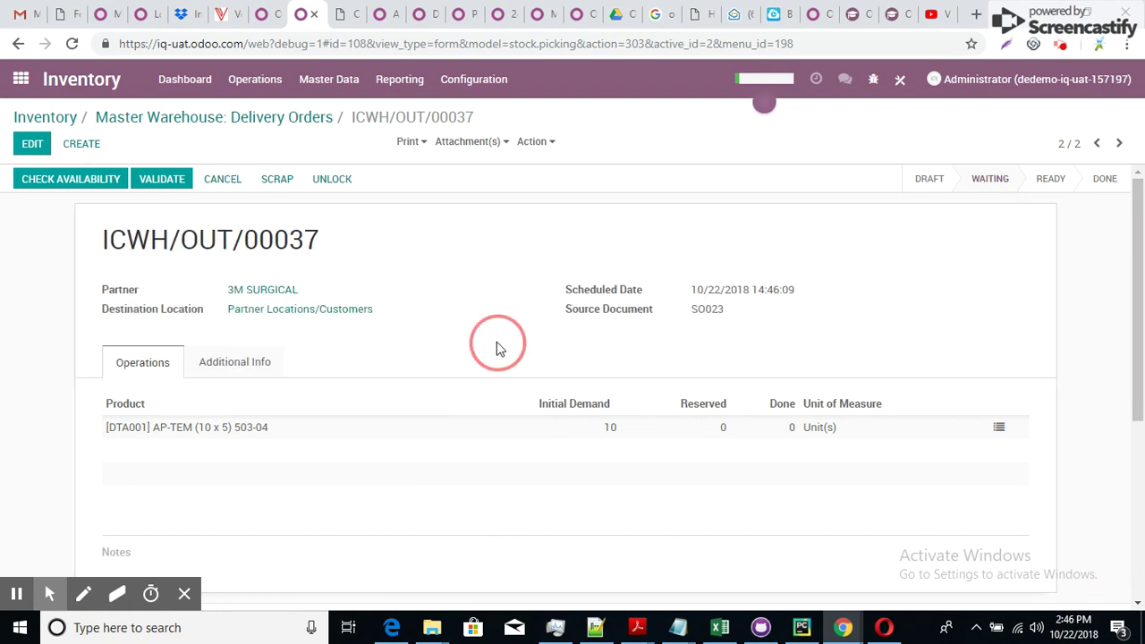
Record 2 units done from a lot in WH/STOCK in the AP-TEM line's detailed operations.
{"action": "left_click", "coordinate": [1000, 428]}
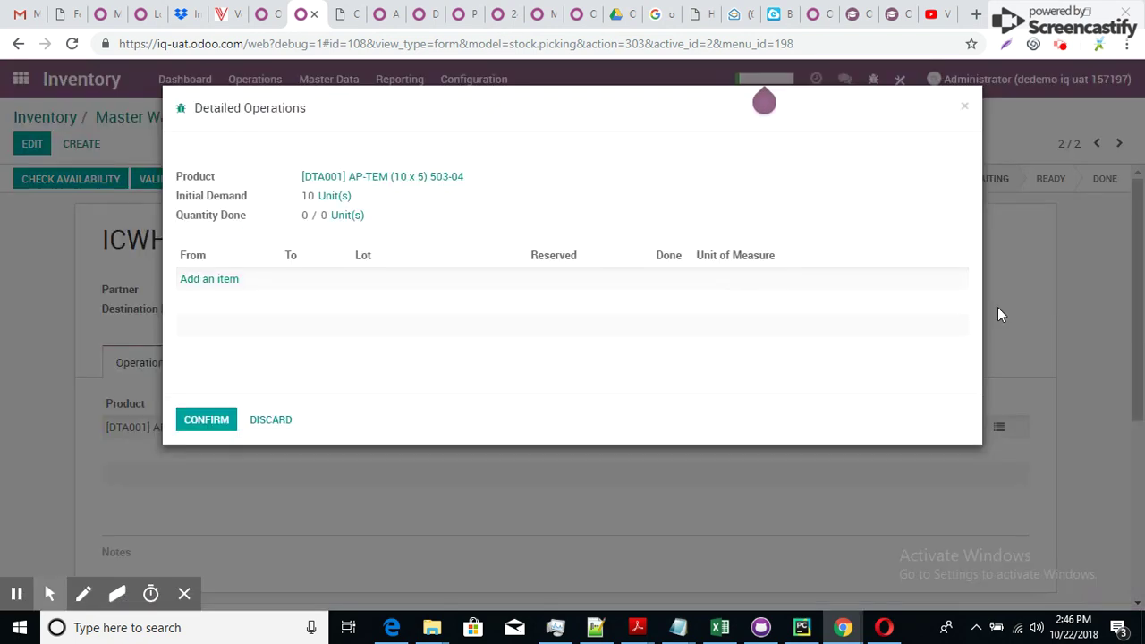
{"action": "left_click", "coordinate": [209, 281]}
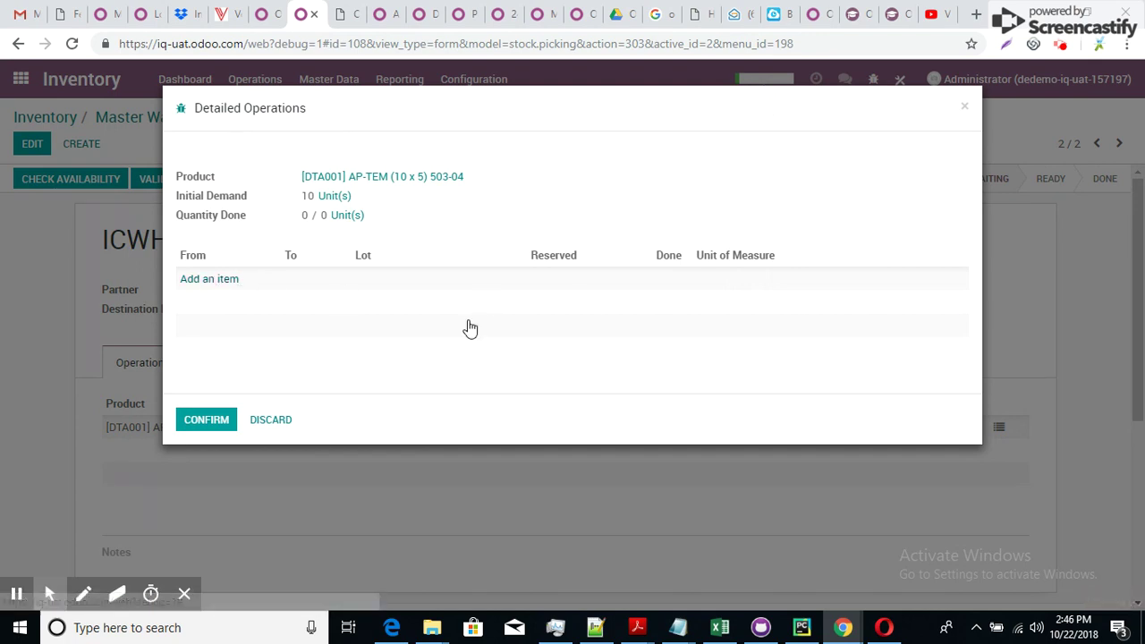
{"action": "left_click", "coordinate": [583, 281]}
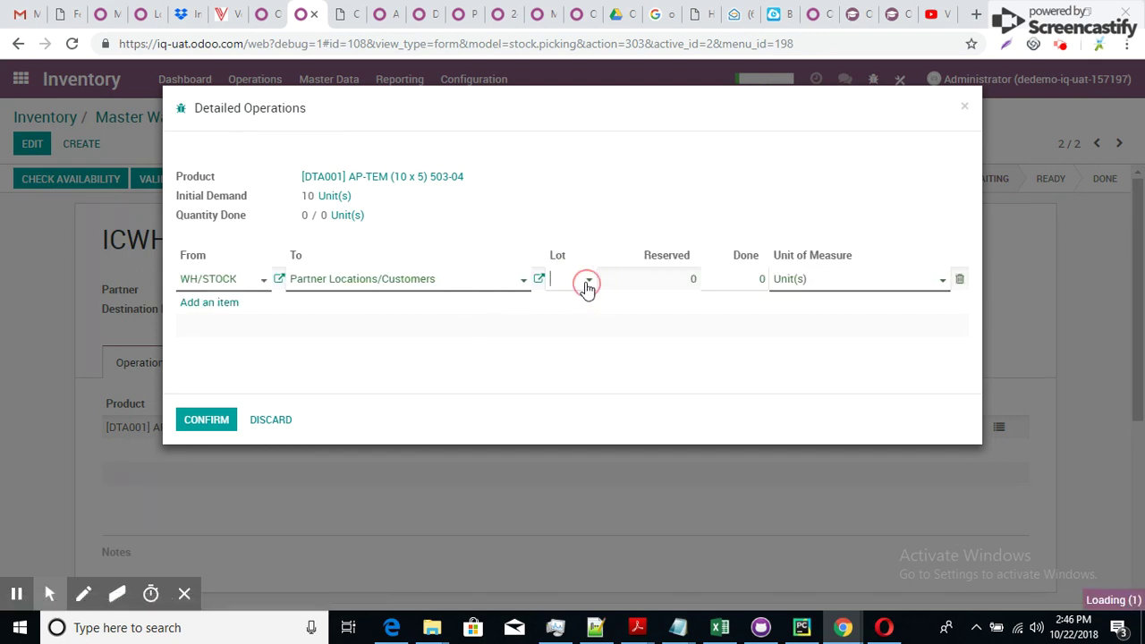
{"action": "left_click", "coordinate": [583, 306]}
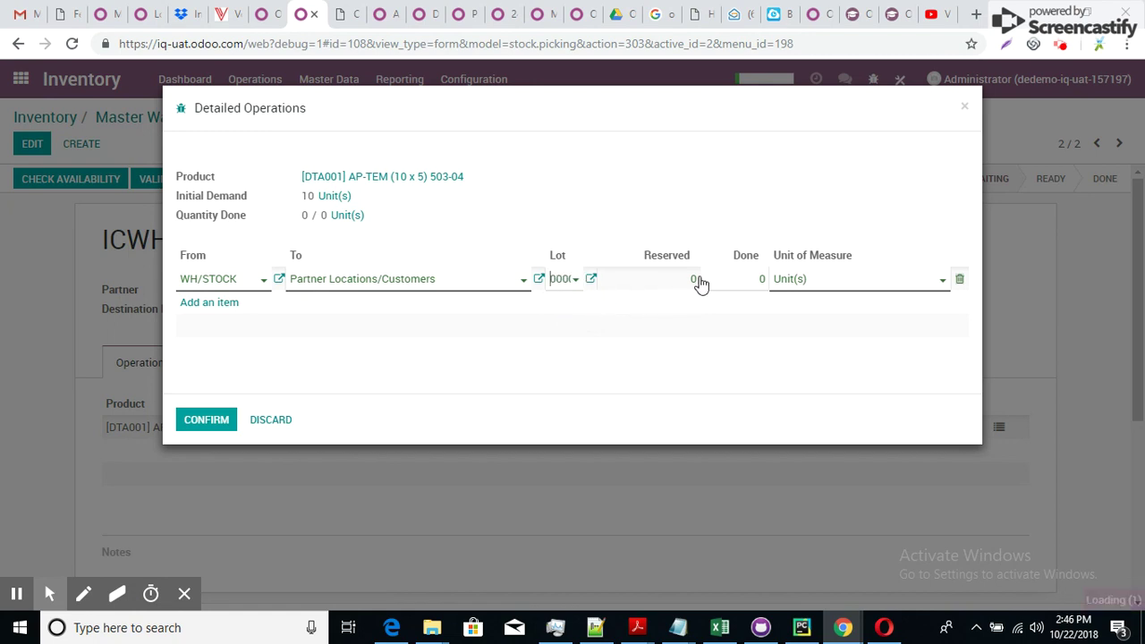
{"action": "left_click", "coordinate": [729, 273]}
{"action": "left_click", "coordinate": [194, 425]}
{"action": "left_click", "coordinate": [195, 425]}
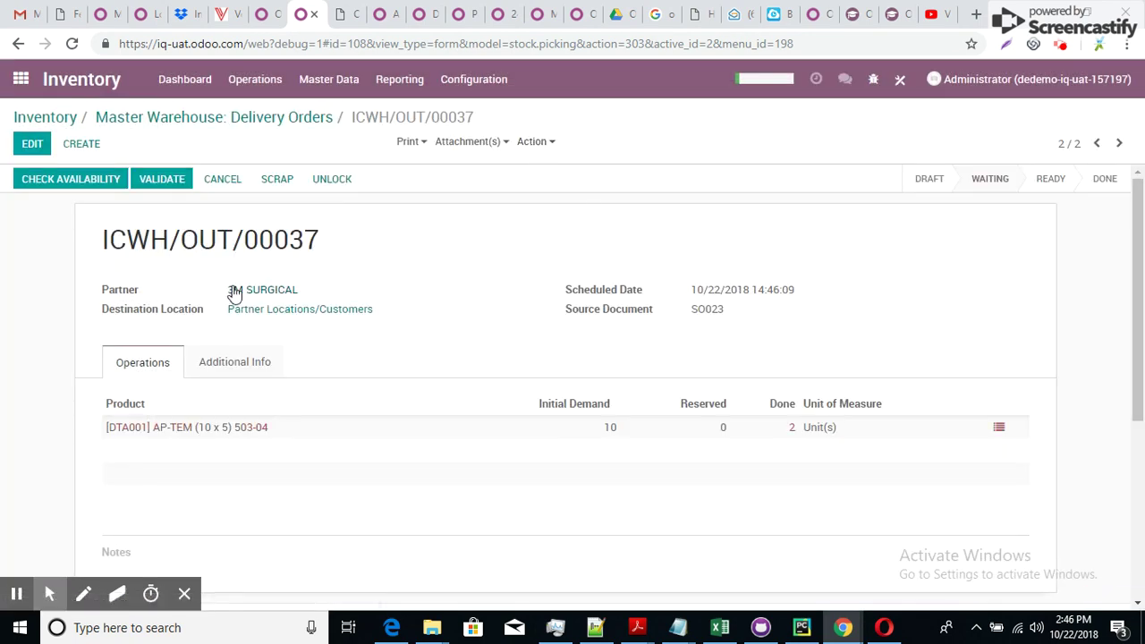
Validate the partial delivery and create a backorder for the remaining units.
{"action": "left_click", "coordinate": [161, 179]}
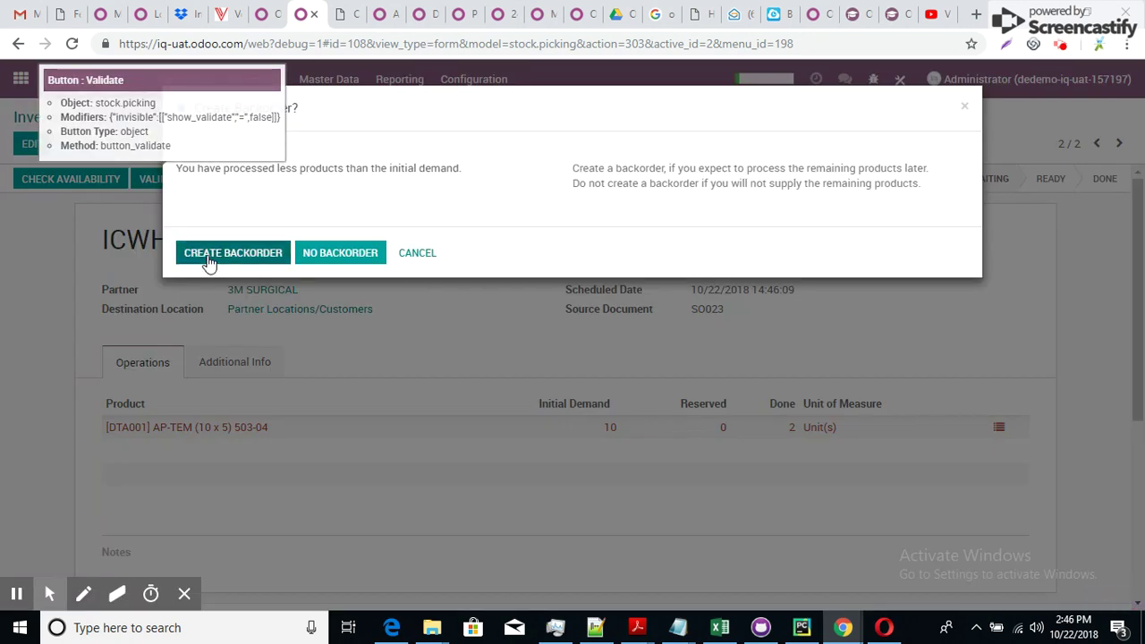
{"action": "left_click", "coordinate": [213, 259]}
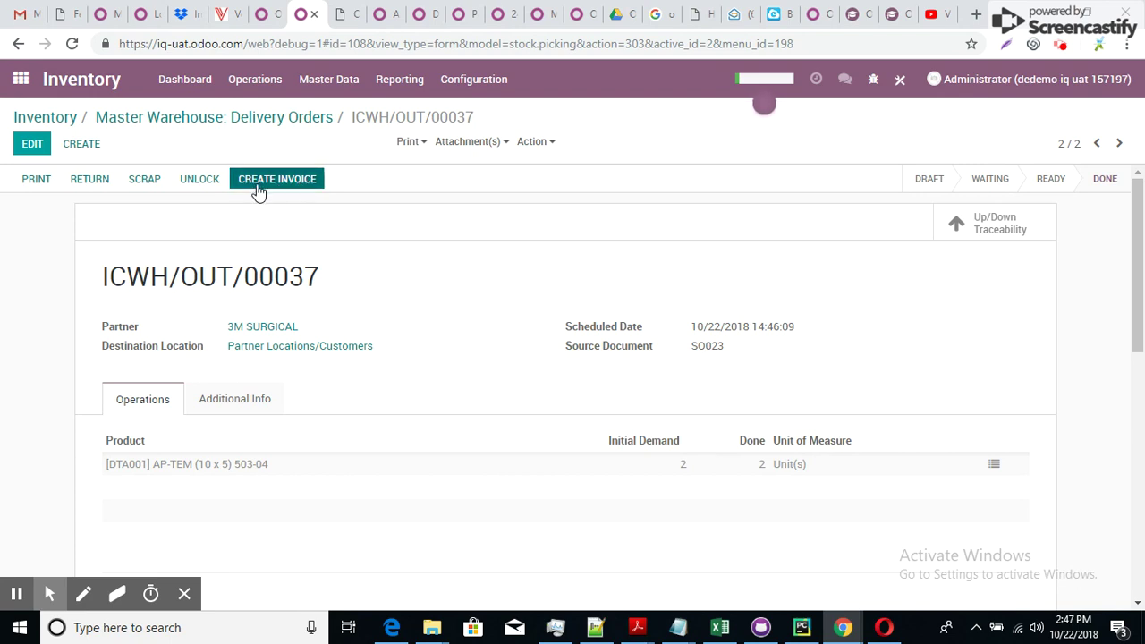
Open the new 3M SURGICAL sale's remaining delivery from the Master Warehouse delivery back orders.
{"action": "left_click", "coordinate": [258, 123]}
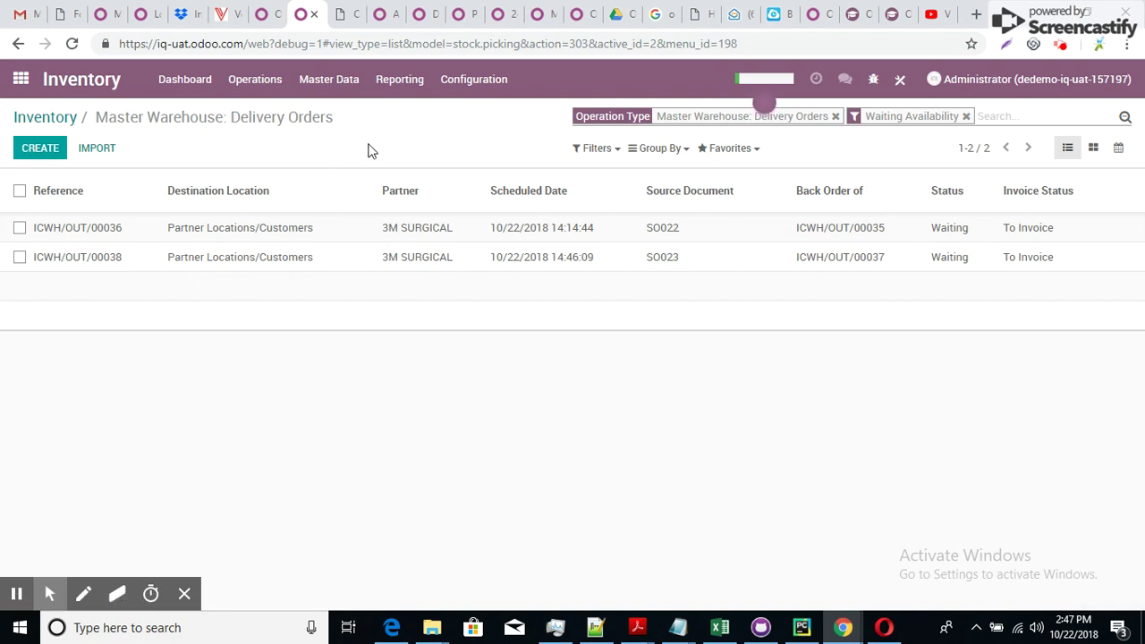
{"action": "left_click", "coordinate": [41, 117]}
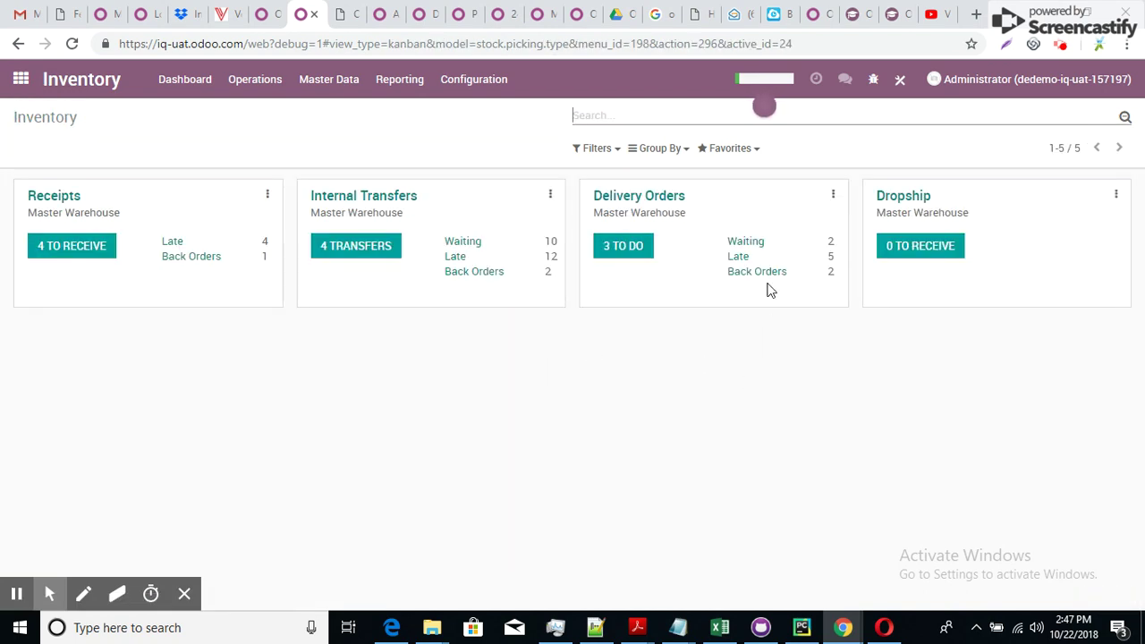
{"action": "left_click", "coordinate": [768, 274]}
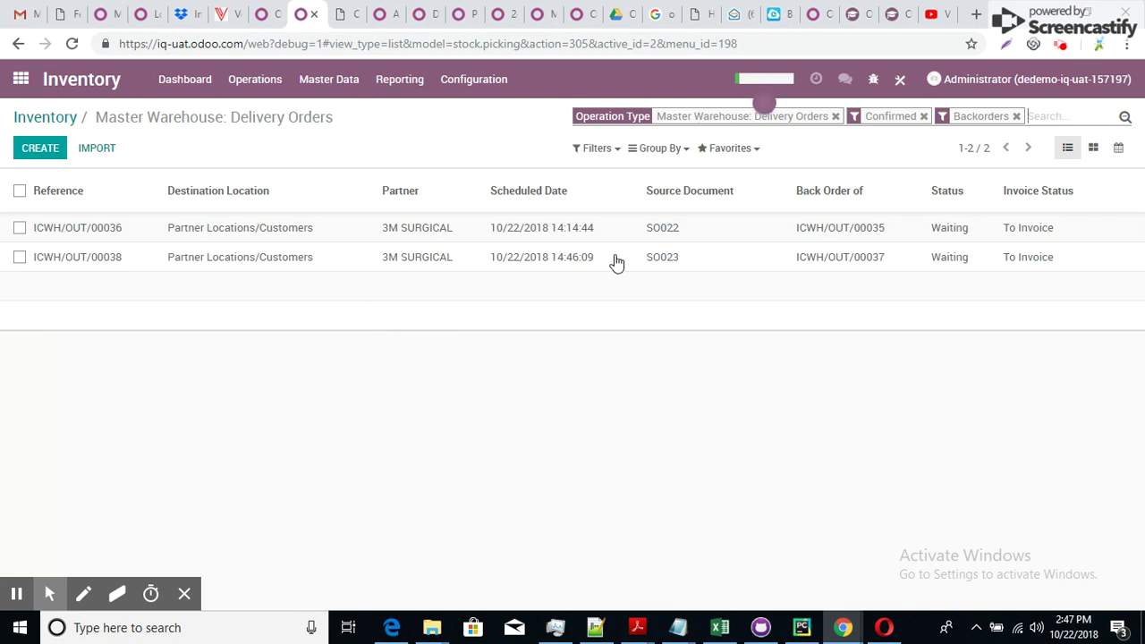
{"action": "left_click", "coordinate": [617, 260]}
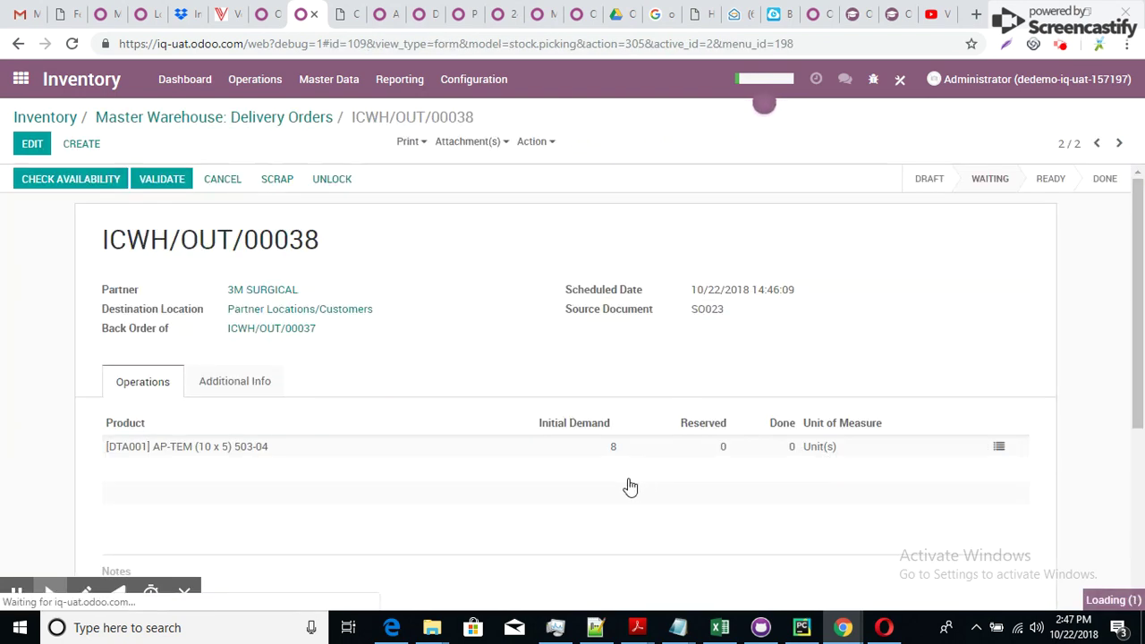
Record 3 units done from the existing lot in WH/STOCK in the AP-TEM line's detailed operations.
{"action": "mouse_move", "coordinate": [609, 463]}
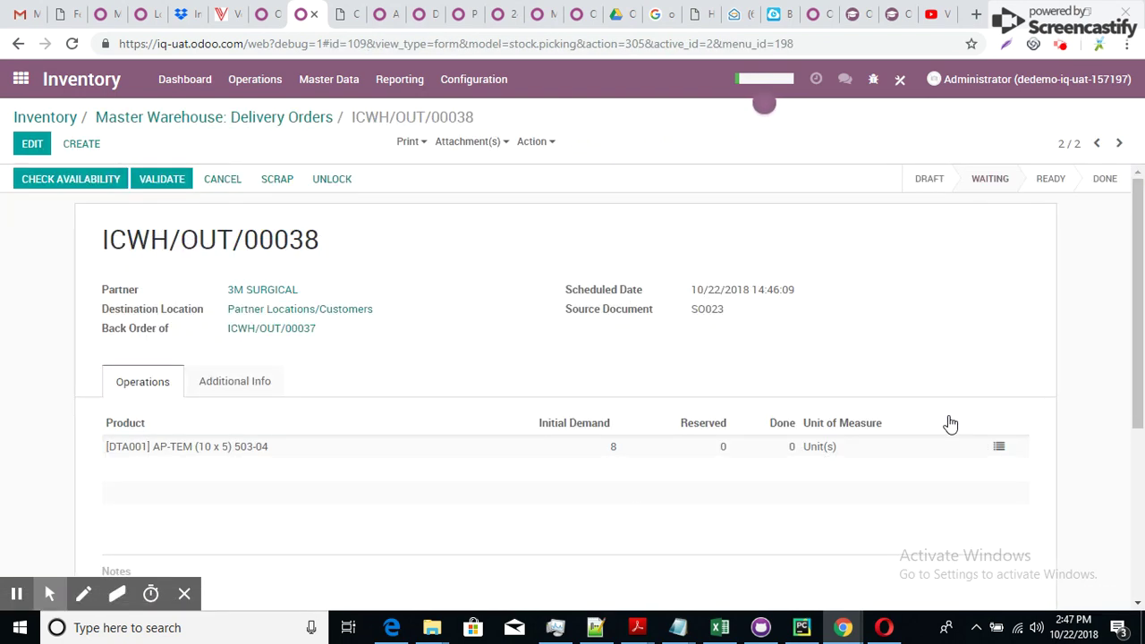
{"action": "left_click", "coordinate": [1001, 449]}
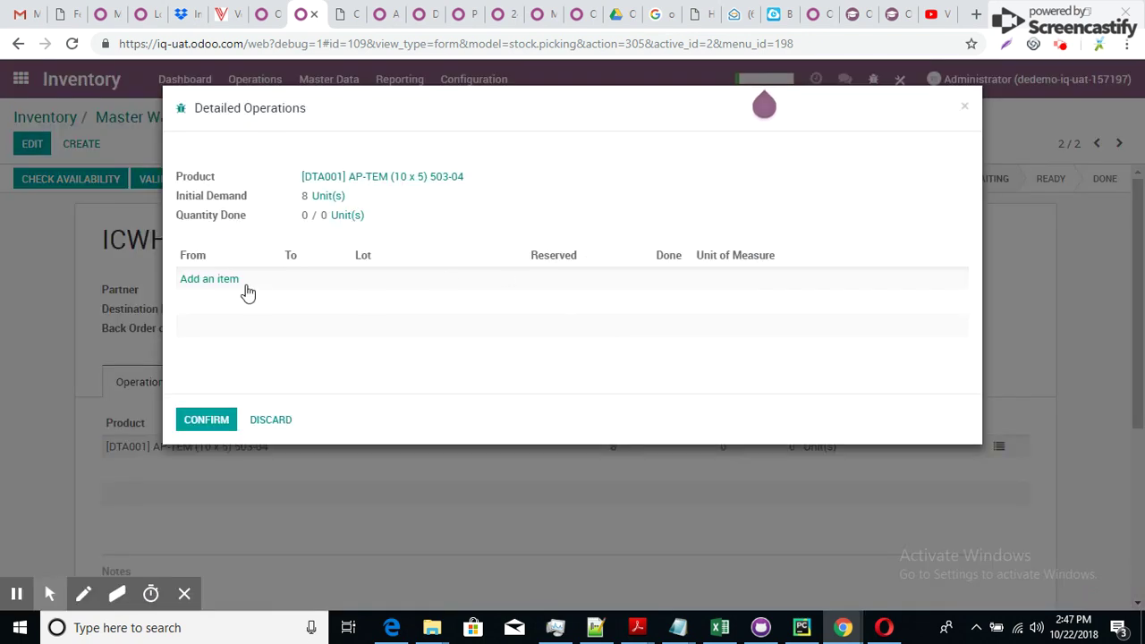
{"action": "left_click", "coordinate": [218, 281]}
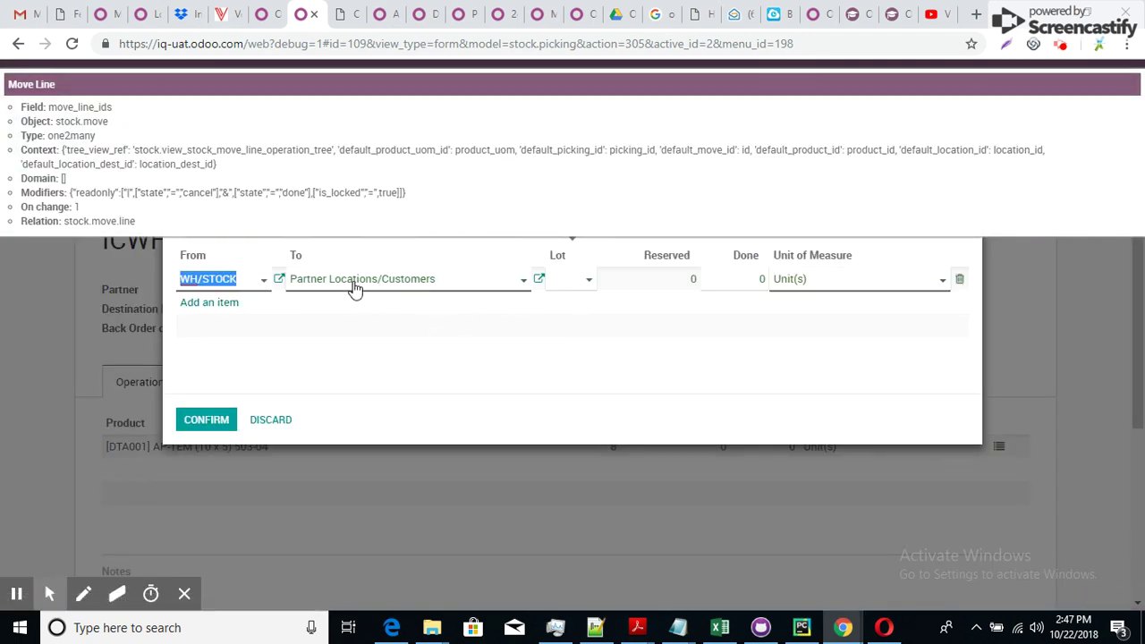
{"action": "left_click", "coordinate": [593, 282]}
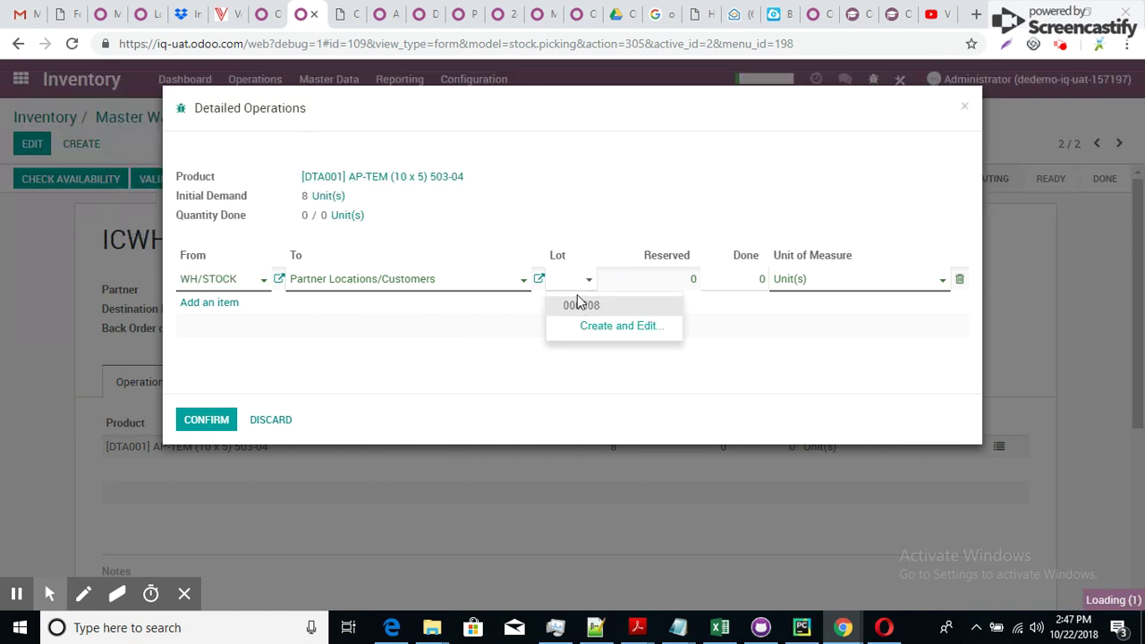
{"action": "left_click", "coordinate": [580, 305]}
{"action": "left_click", "coordinate": [735, 278]}
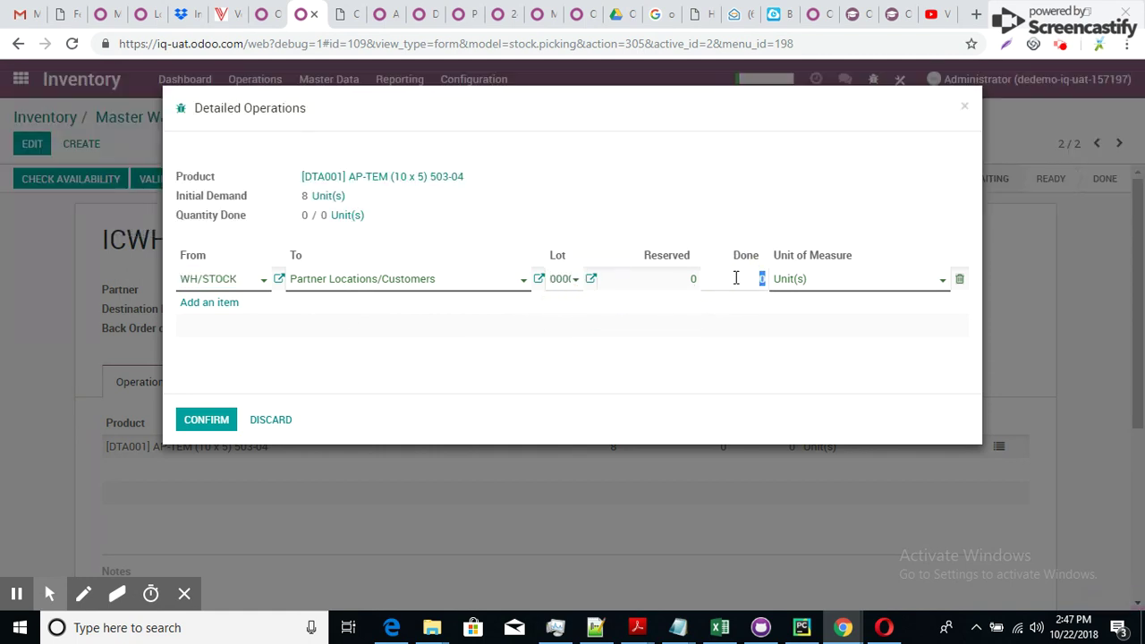
{"action": "type", "text": "3"}
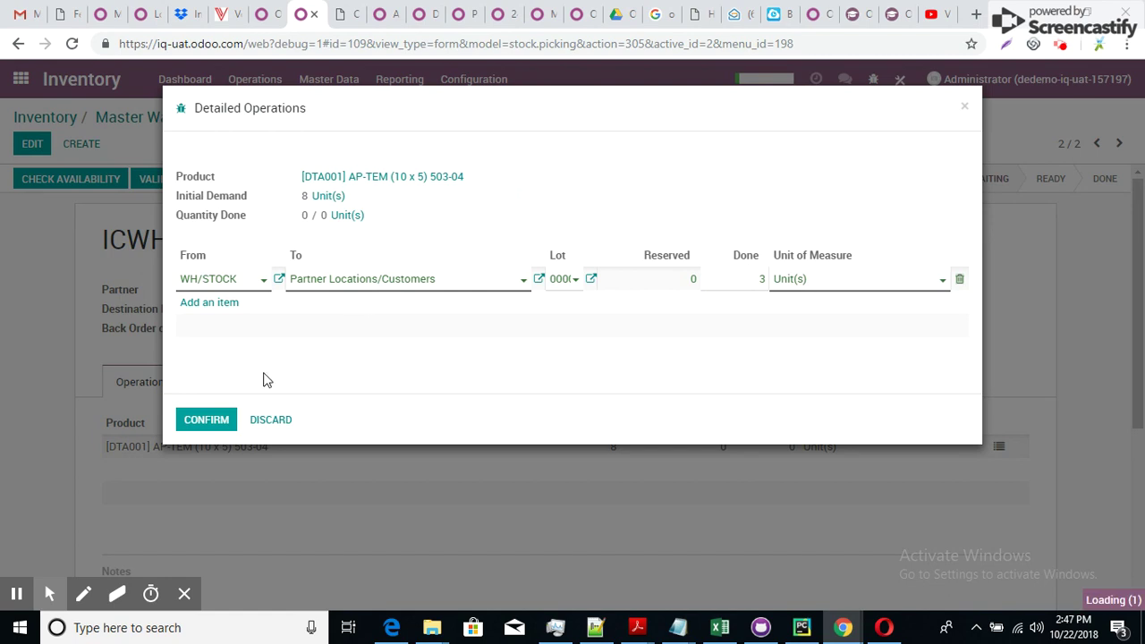
{"action": "left_click", "coordinate": [213, 422]}
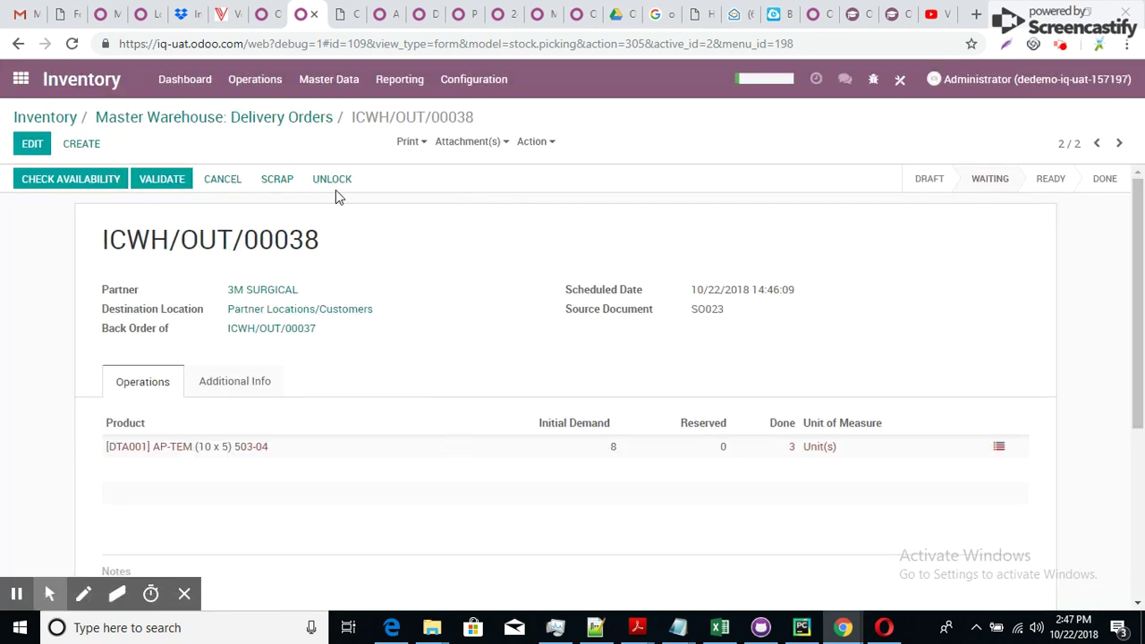
Validate the second partial delivery and create another backorder for the units still outstanding.
{"action": "left_click", "coordinate": [162, 179]}
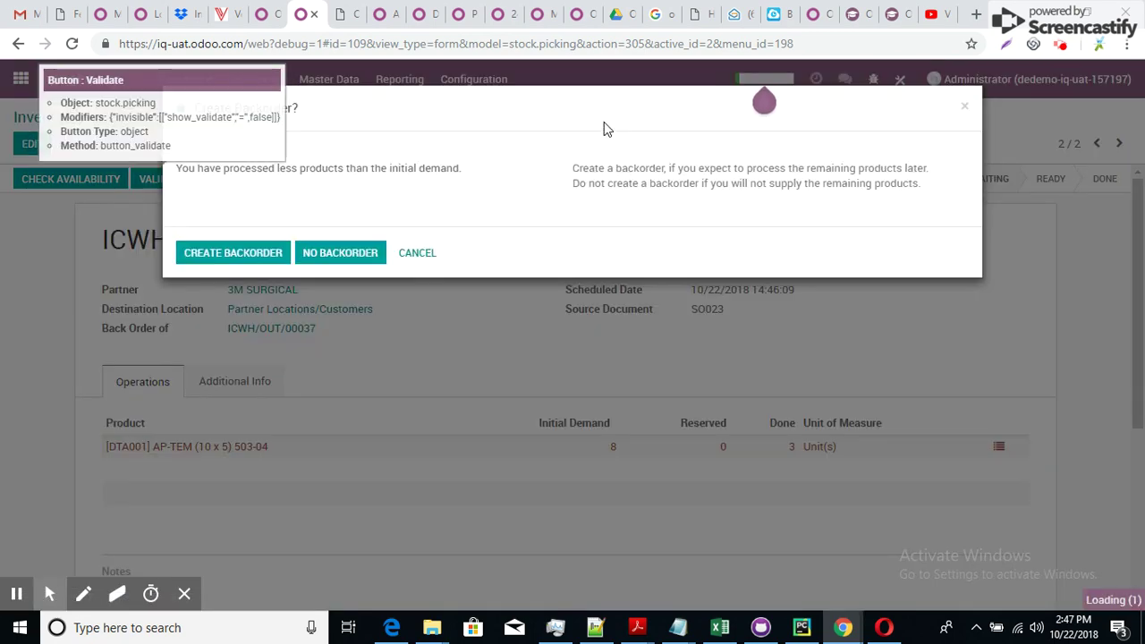
{"action": "left_click", "coordinate": [207, 255]}
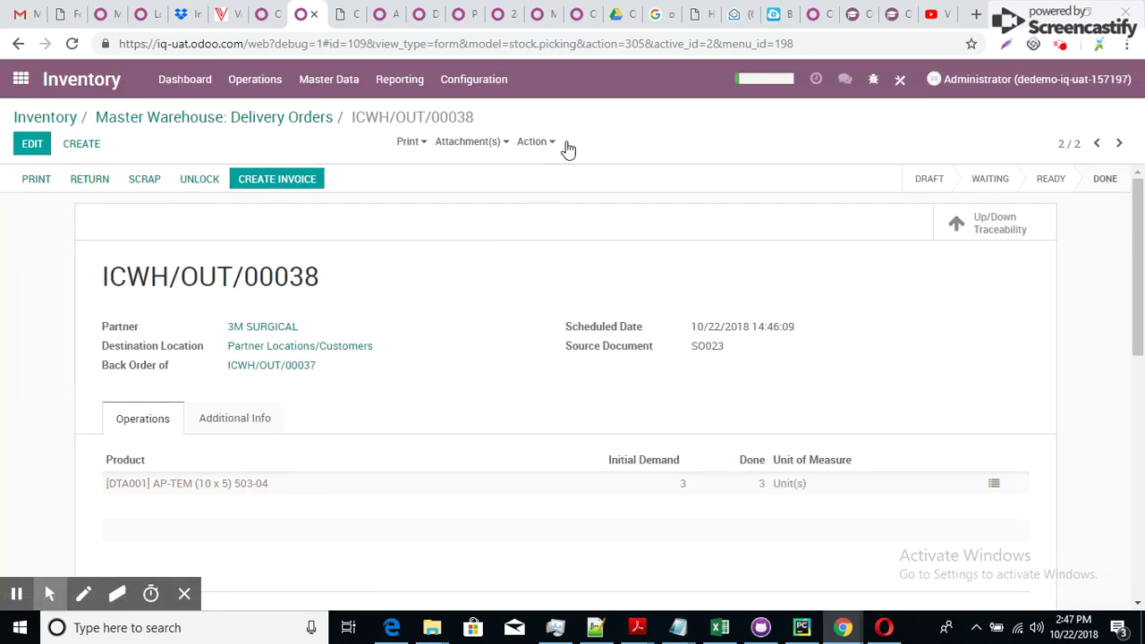
Open the list of deliveries linked to the newest 3M SURGICAL sales order in Sales.
{"action": "left_click", "coordinate": [21, 79]}
{"action": "left_click", "coordinate": [633, 234]}
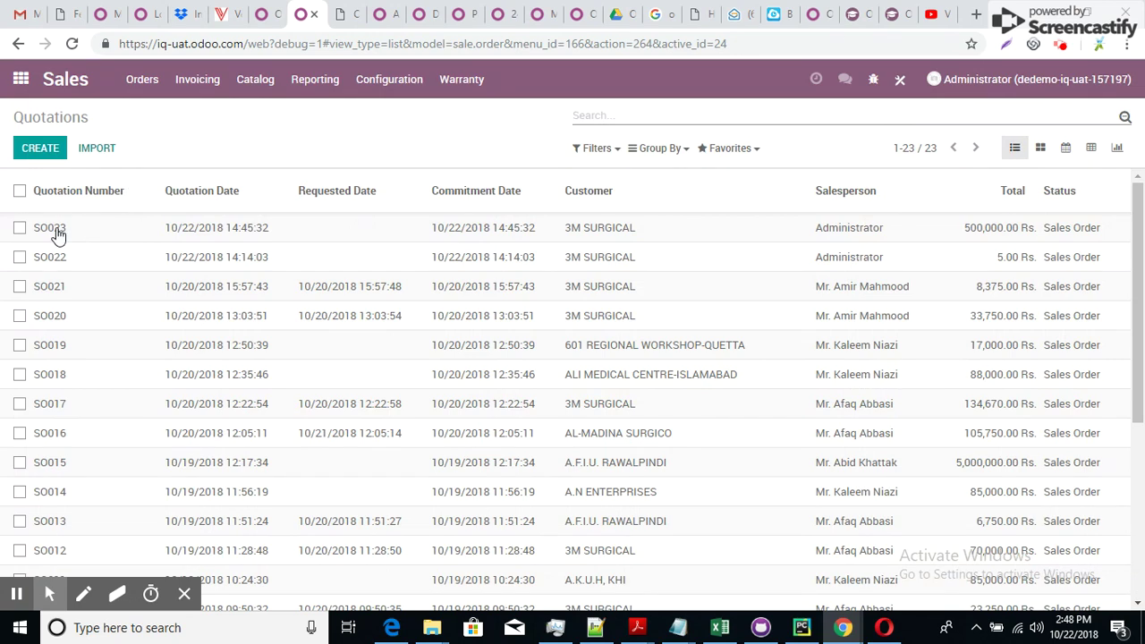
{"action": "left_click", "coordinate": [69, 229]}
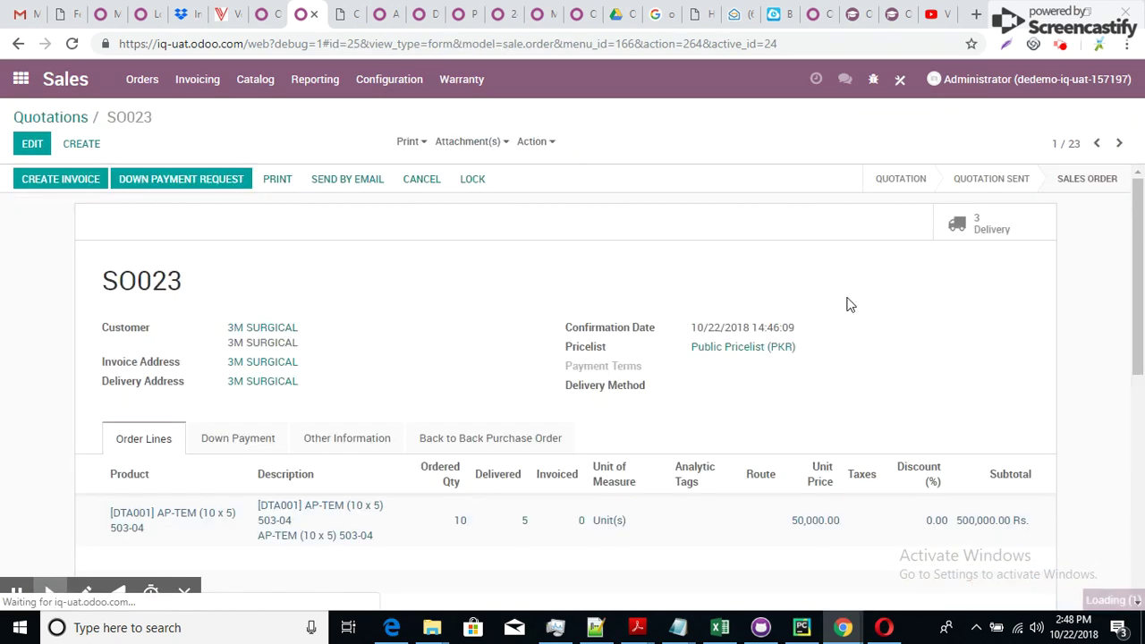
{"action": "left_click", "coordinate": [990, 225]}
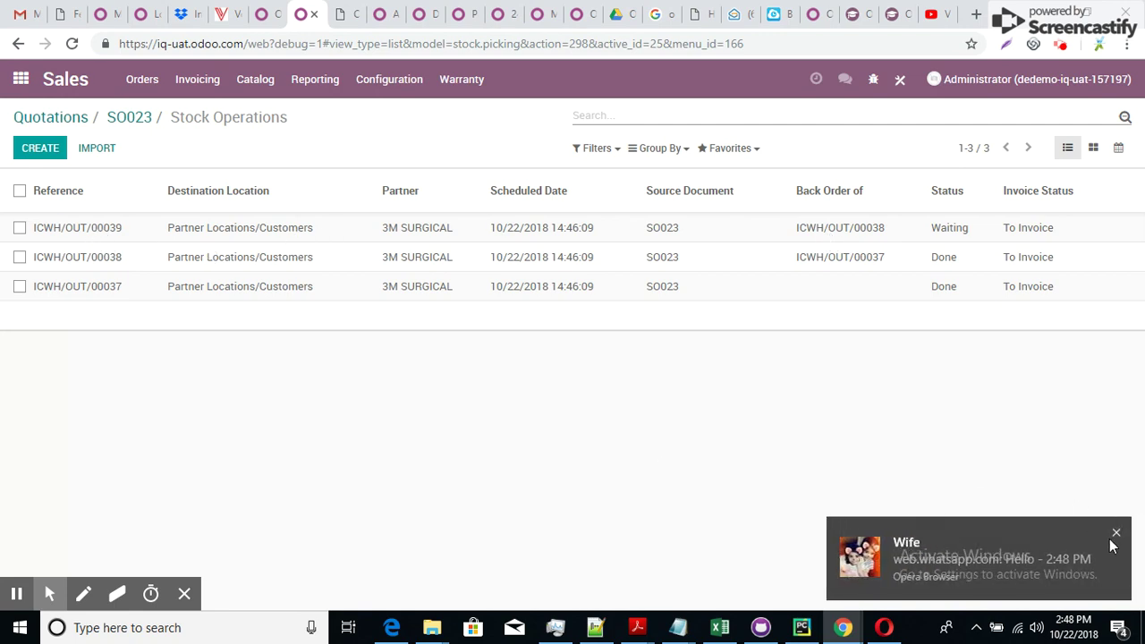
{"action": "left_click", "coordinate": [1118, 535]}
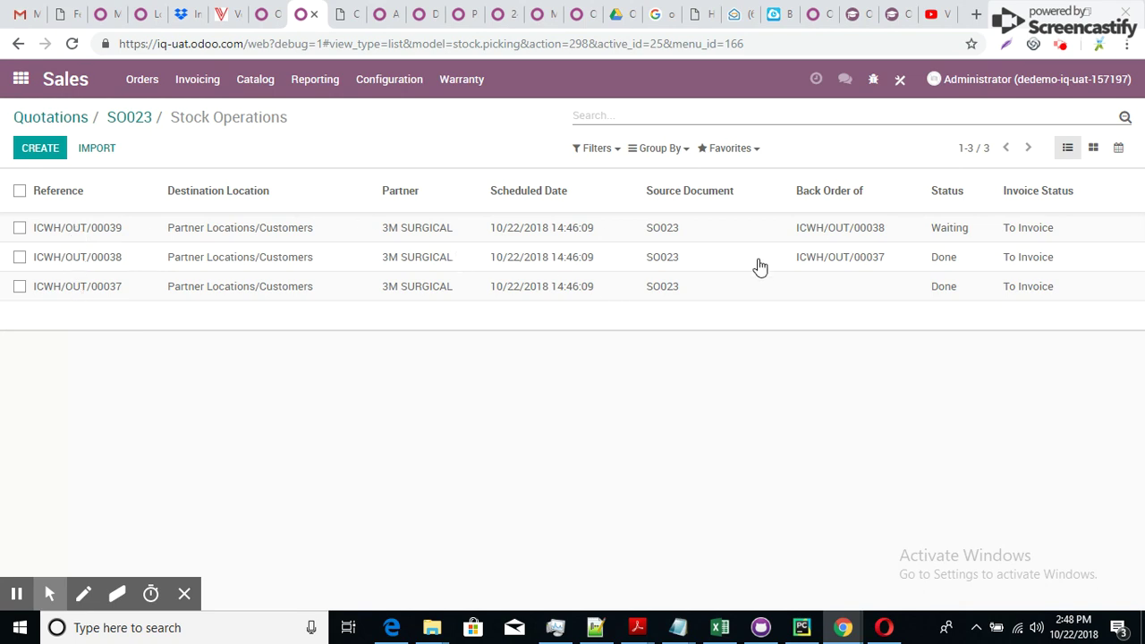
Create an invoice covering the sales order's two completed deliveries, ICWH/OUT/00038 and ICWH/OUT/00037.
{"action": "left_click", "coordinate": [20, 258]}
{"action": "left_click", "coordinate": [20, 287]}
{"action": "left_click", "coordinate": [545, 152]}
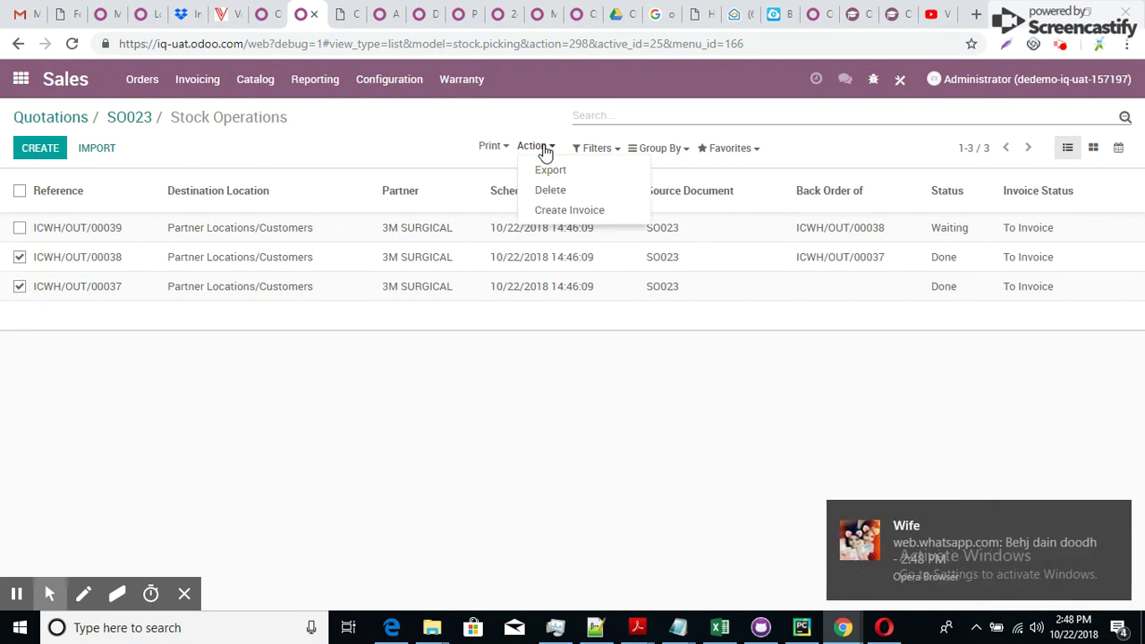
{"action": "left_click", "coordinate": [1116, 517]}
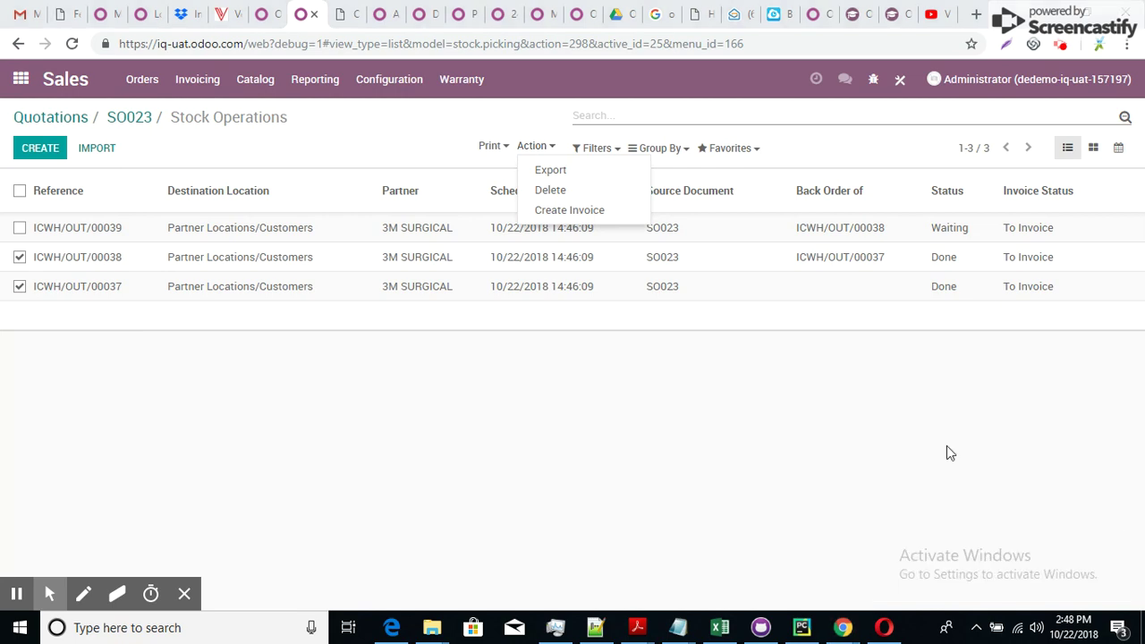
{"action": "left_click", "coordinate": [573, 210]}
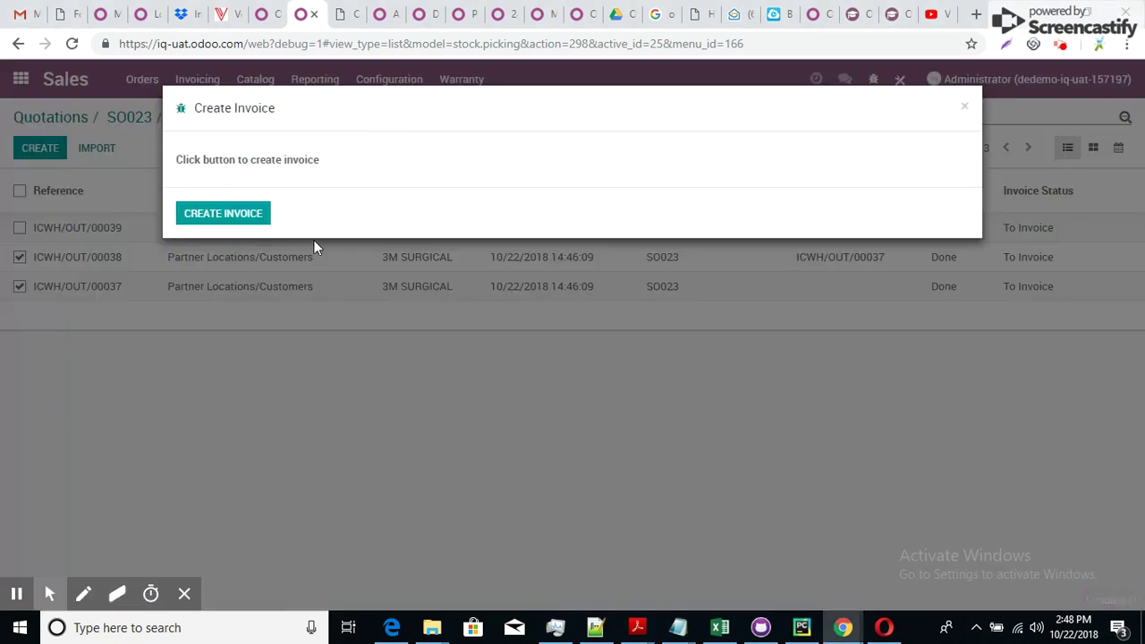
{"action": "left_click", "coordinate": [226, 215]}
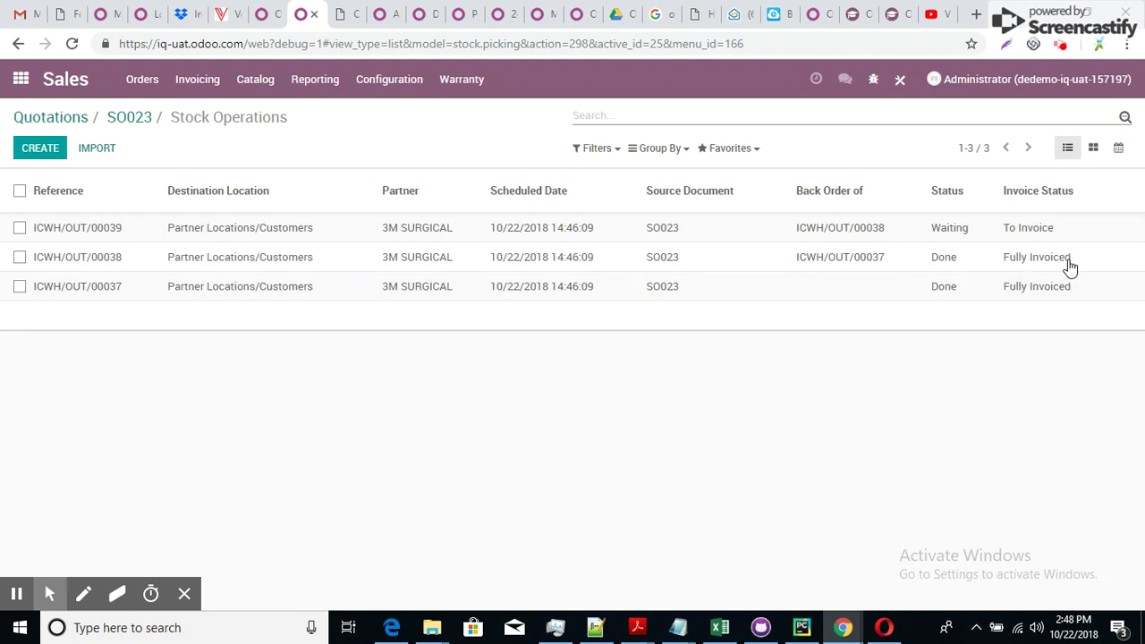
Return to the 3M SURGICAL sales order and open its draft invoice to review the delivery orders and invoice lines.
{"action": "left_click", "coordinate": [131, 119]}
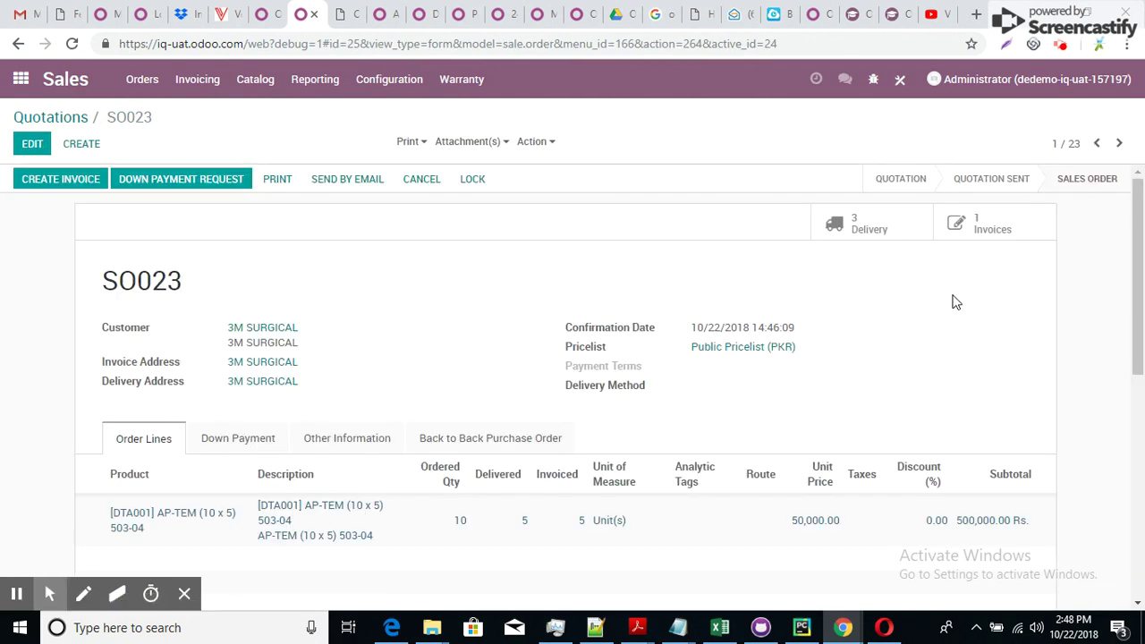
{"action": "left_click", "coordinate": [989, 224]}
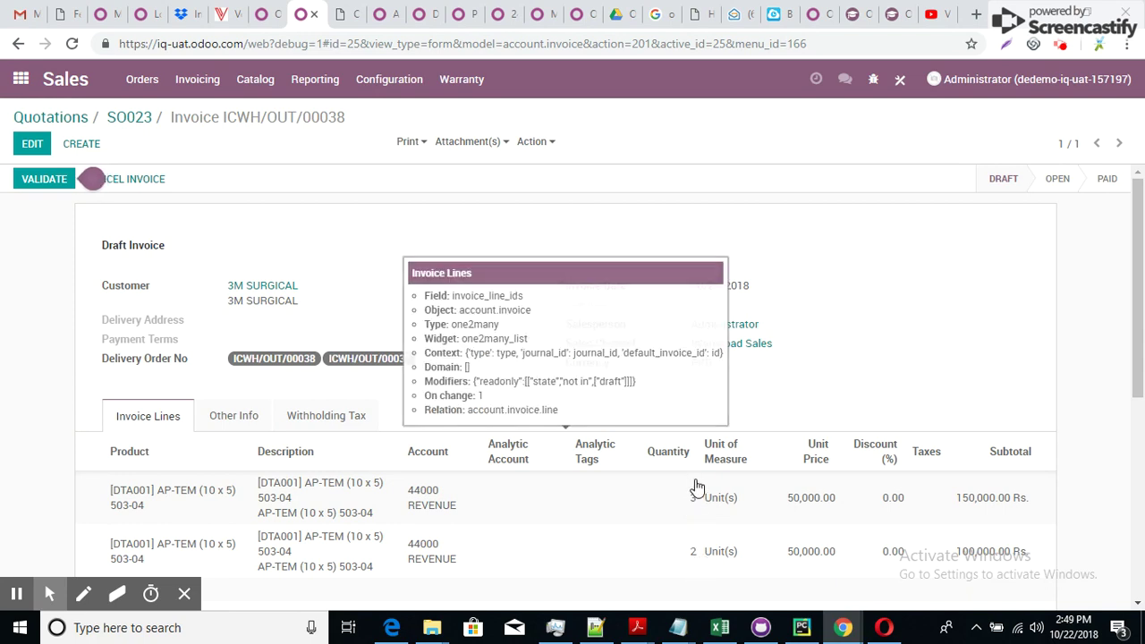
{"action": "mouse_move", "coordinate": [1135, 292]}
{"action": "left_mouse_down"}
{"action": "mouse_move", "coordinate": [1137, 331]}
{"action": "mouse_move", "coordinate": [1129, 287]}
{"action": "left_mouse_up"}
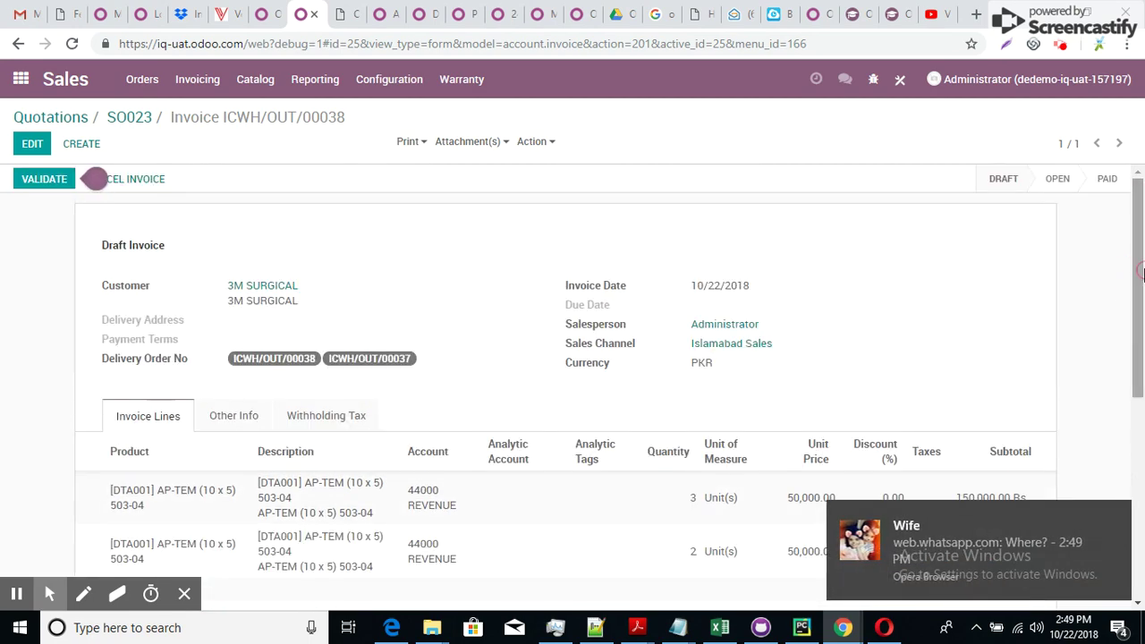
{"action": "left_click", "coordinate": [1117, 519]}
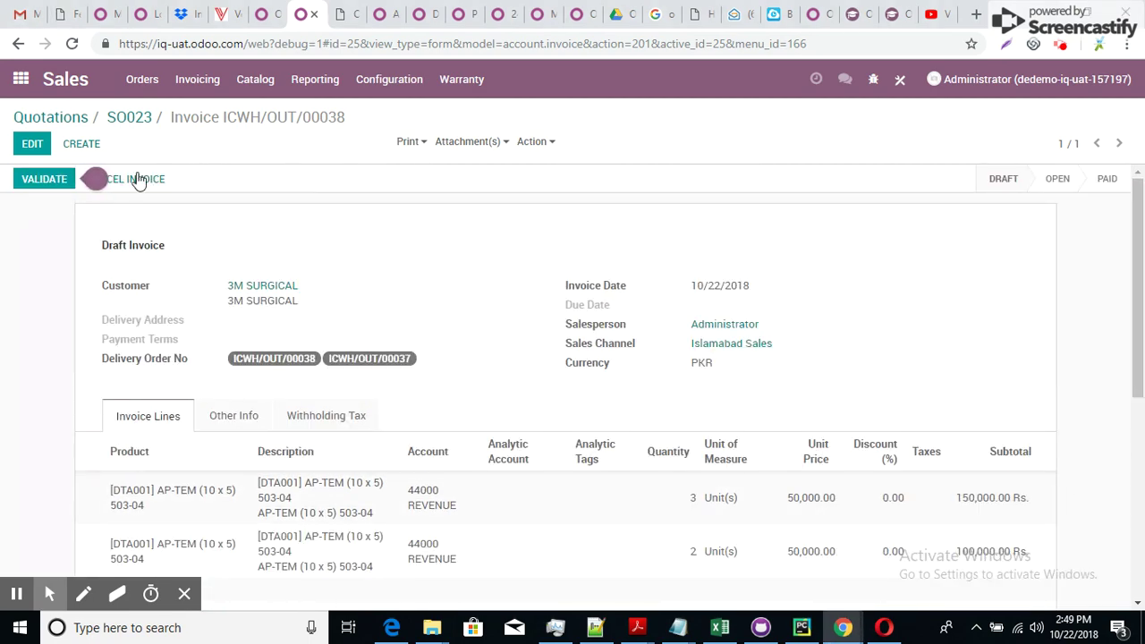